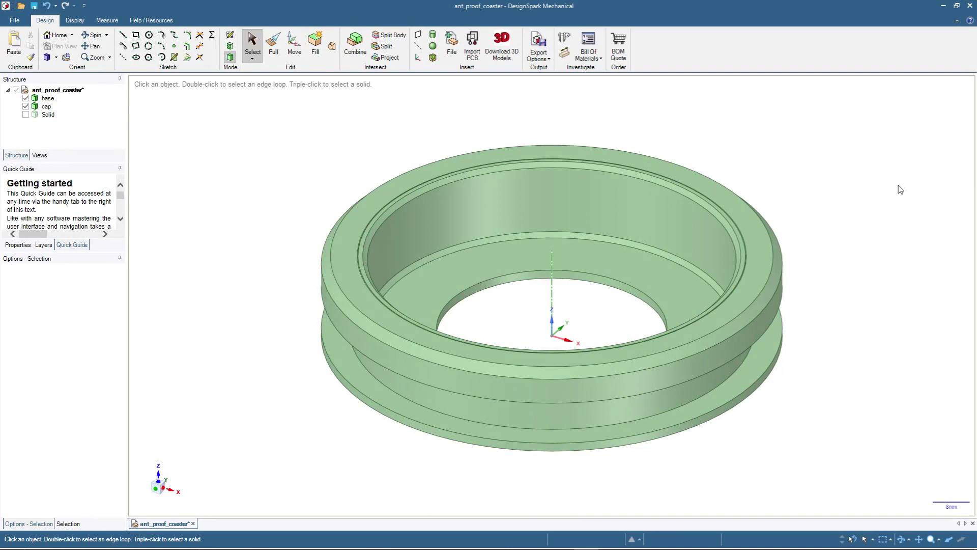
Create a new blank design, Design3, from the File > New menu
click(14, 21)
mouse_move(26, 40)
click(84, 51)
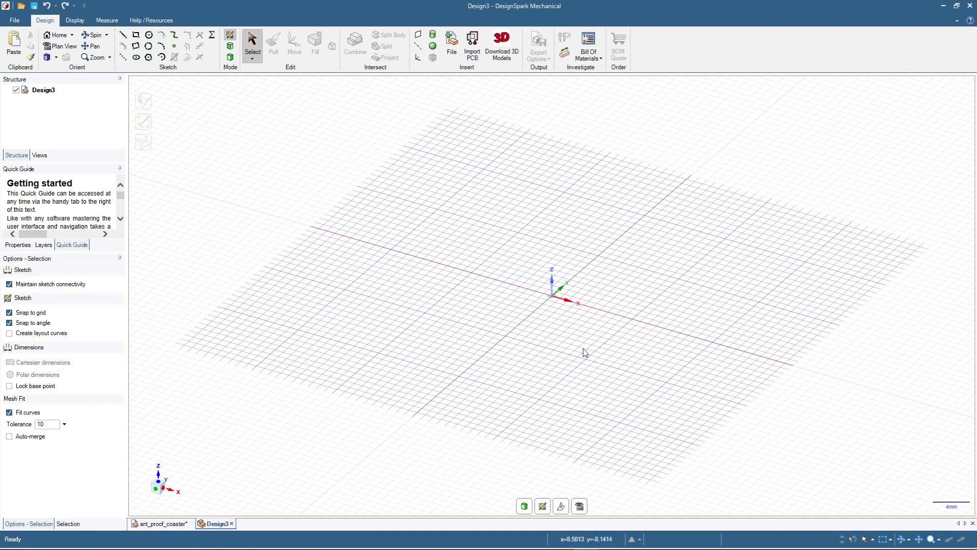
Start a sketch on the plane perpendicular to the X axis and view it straight on
middle_drag(520, 351, 513, 347)
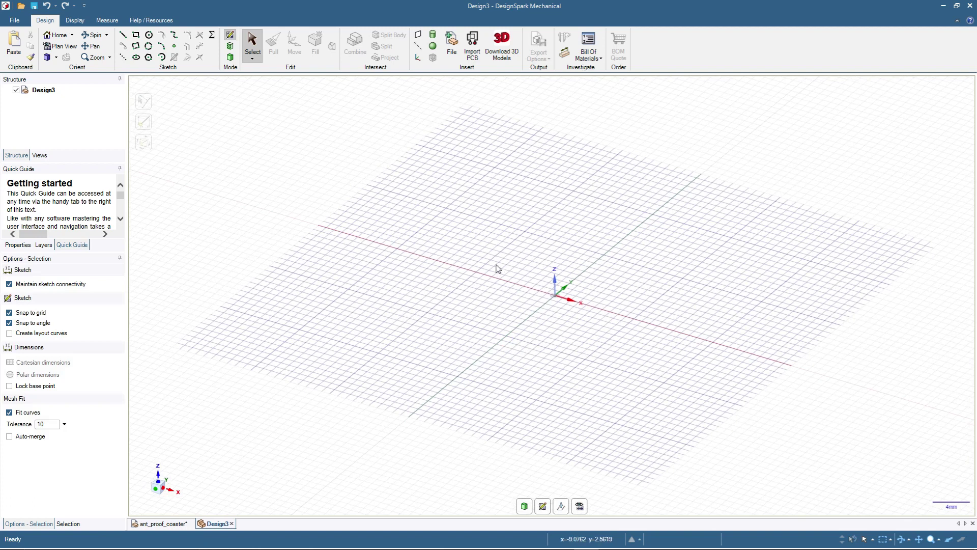
click(232, 58)
click(572, 302)
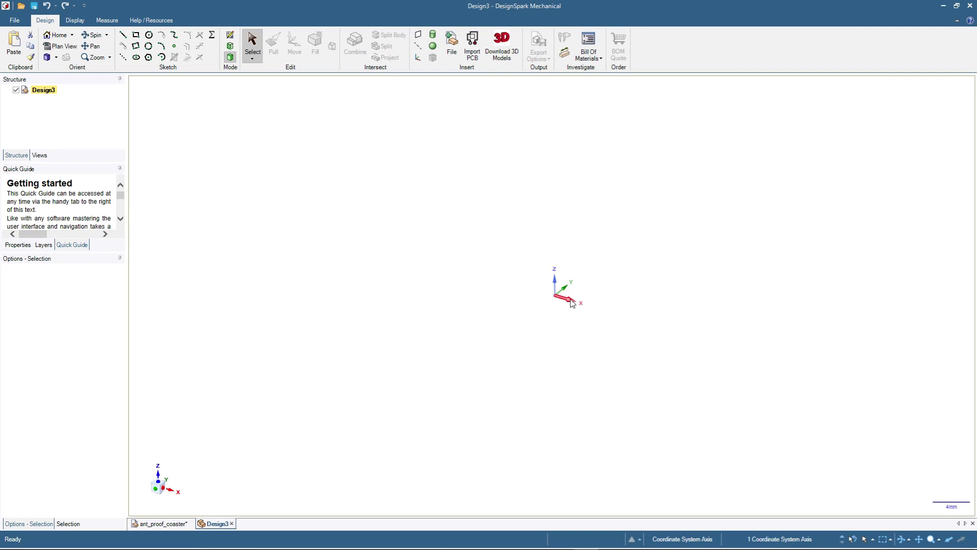
click(230, 38)
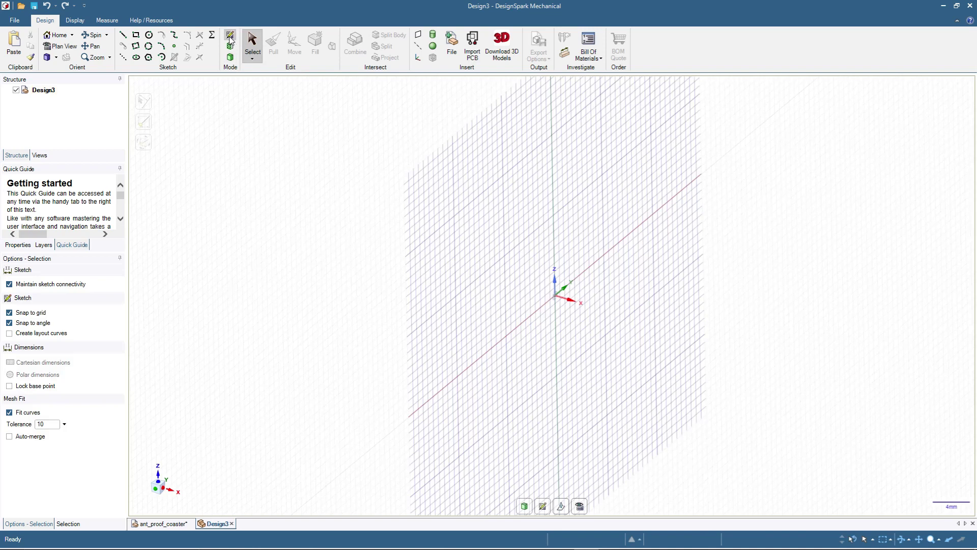
key(v)
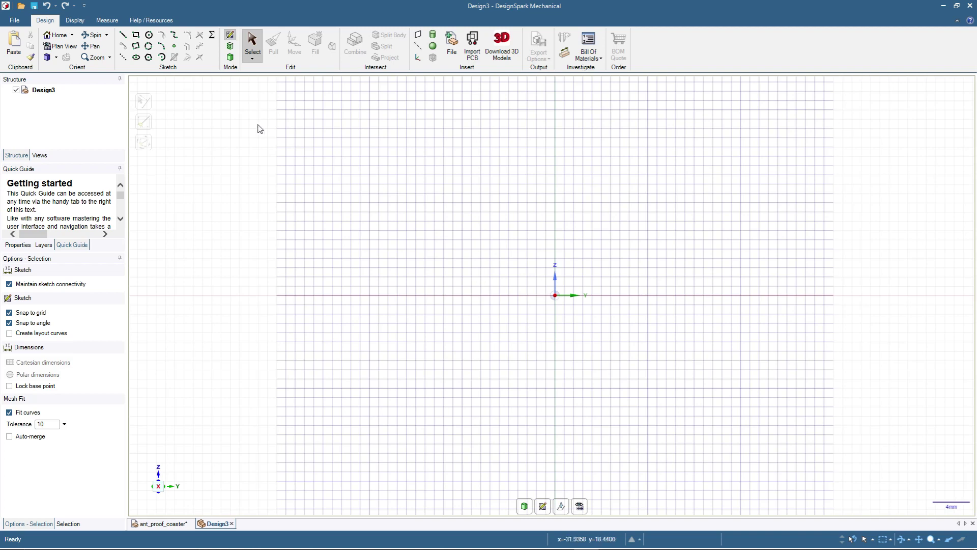
Draw a 24mm vertical line through the origin and a 25mm horizontal line running left from it
click(122, 35)
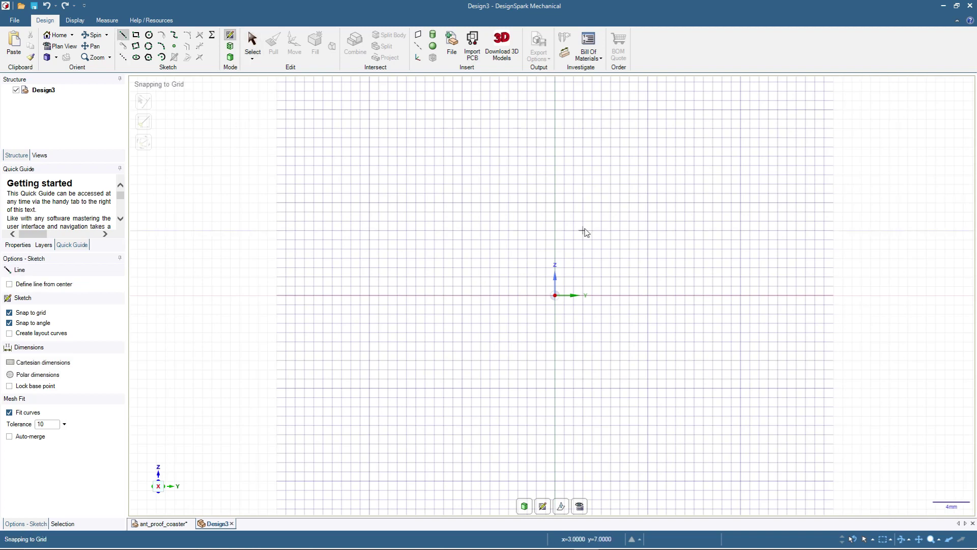
click(555, 137)
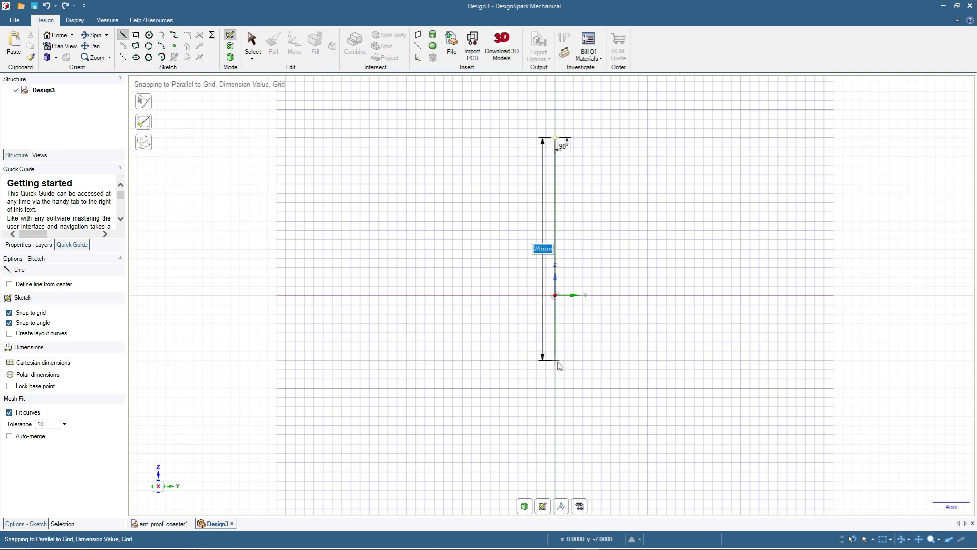
click(560, 365)
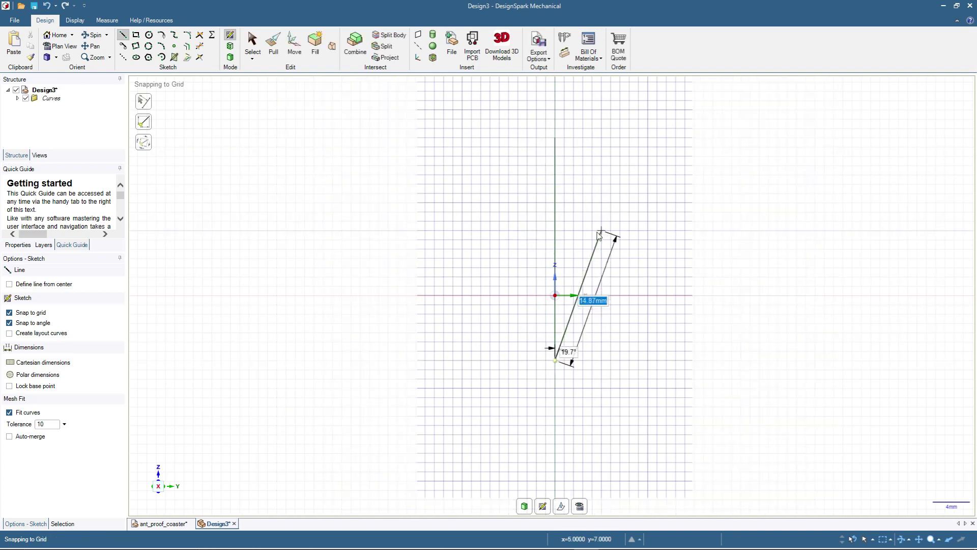
key(Escape)
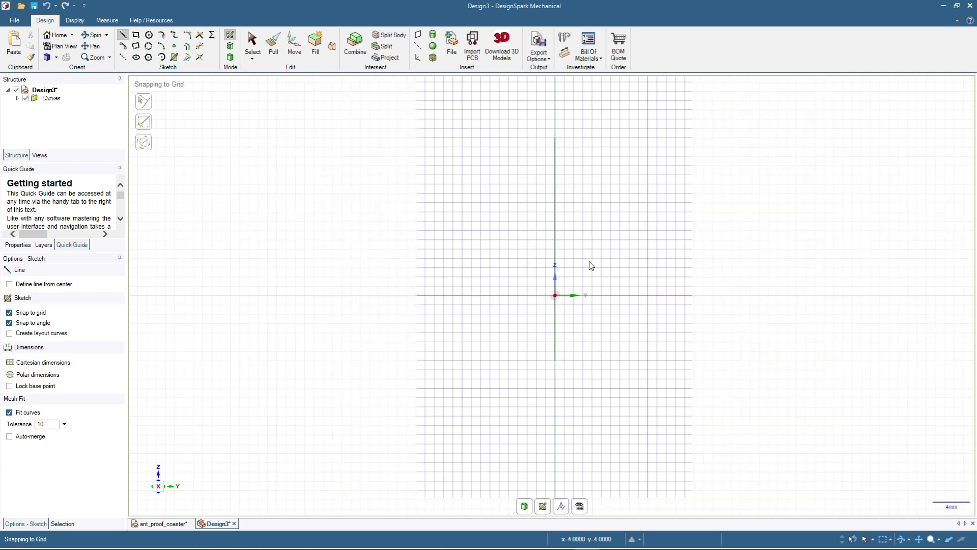
click(555, 296)
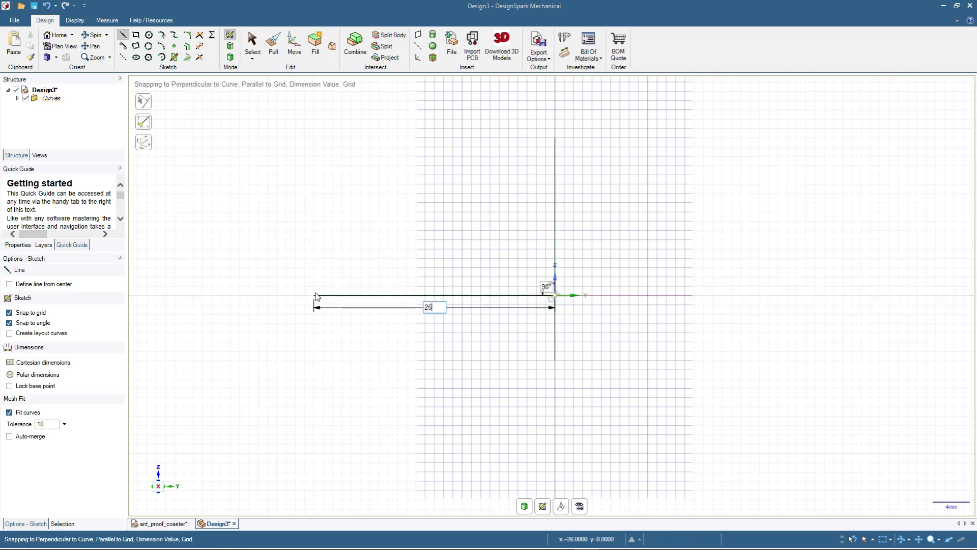
text(25)
key(Return)
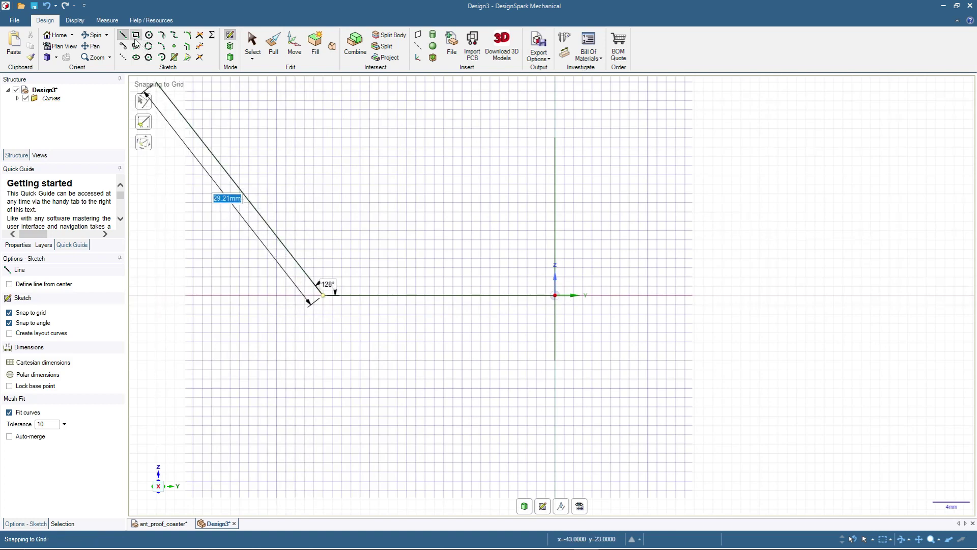
click(136, 35)
Draw a 25mm × 2mm rectangle resting on the horizontal line's end
click(323, 295)
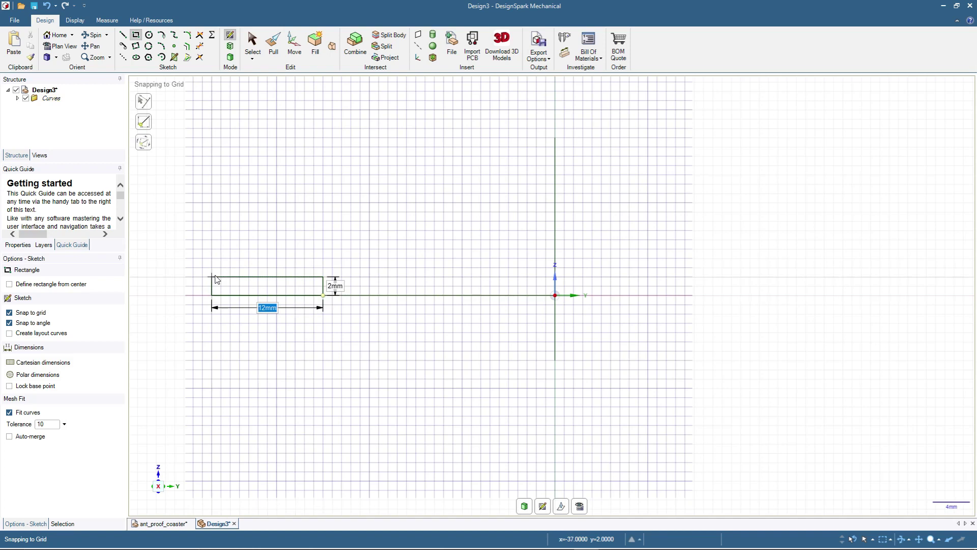
text(25)
key(Tab)
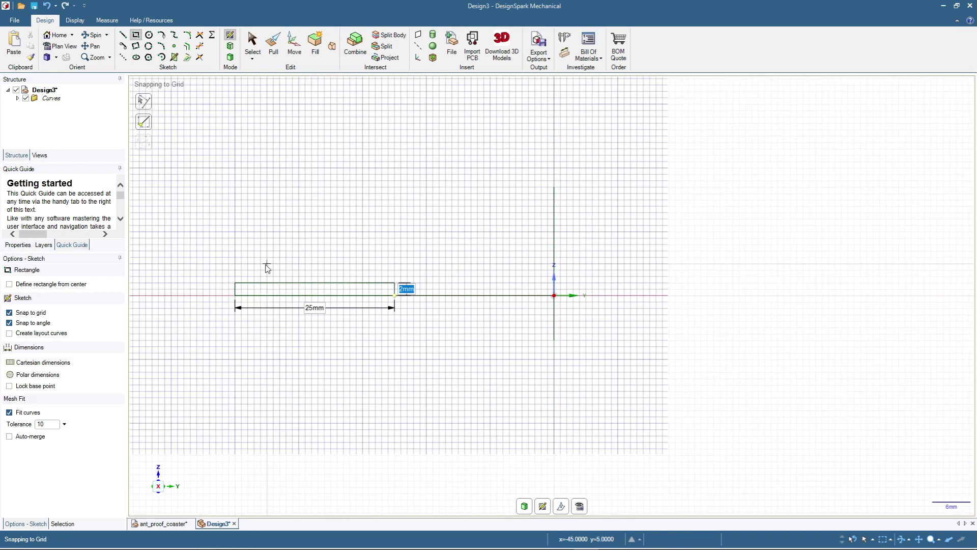
scroll(178, 298, up, 2)
scroll(206, 279, up, 1)
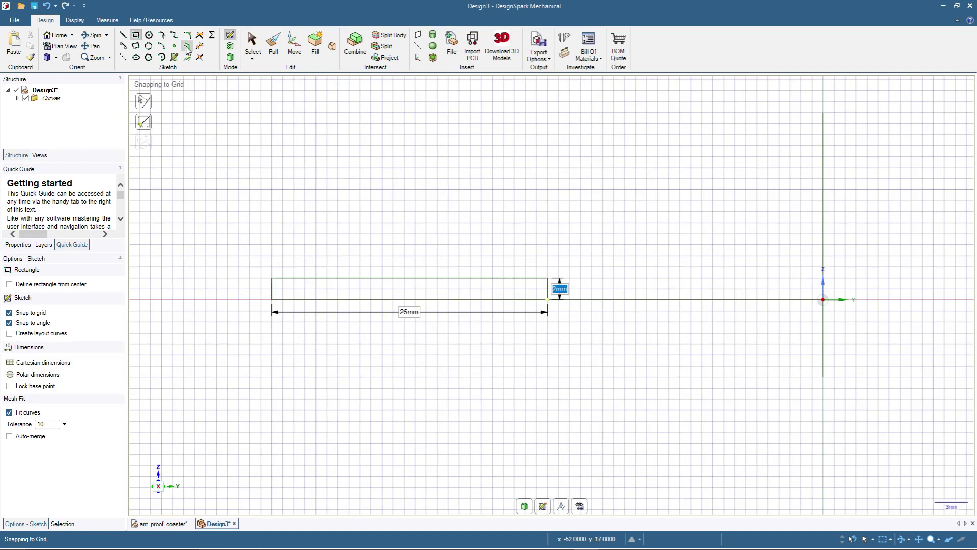
Draw a 6mm line along the rectangle's top edge from its outer corner
click(123, 35)
click(272, 278)
click(339, 279)
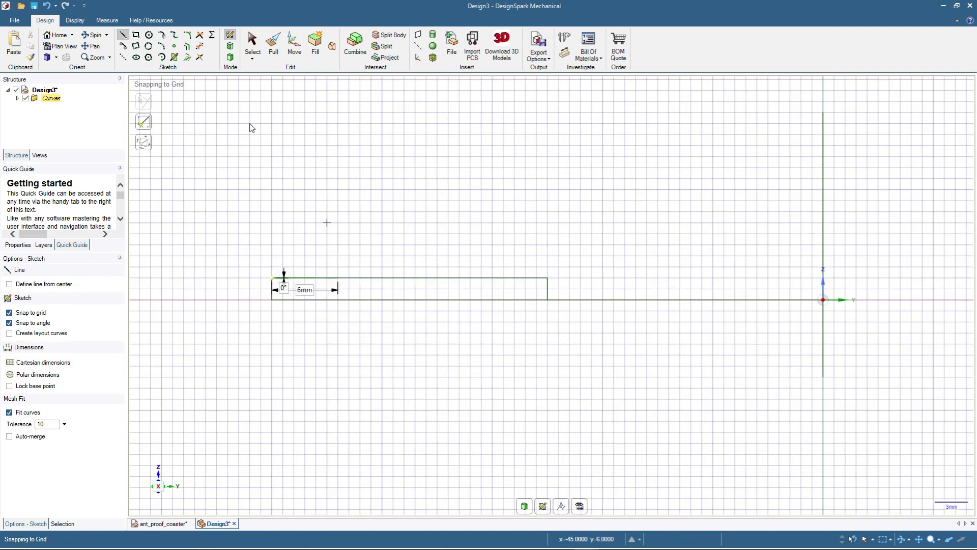
Draw a 4mm × 18mm upright rectangle from the 6mm line's end and start a 2mm square at its top corner
key(r)
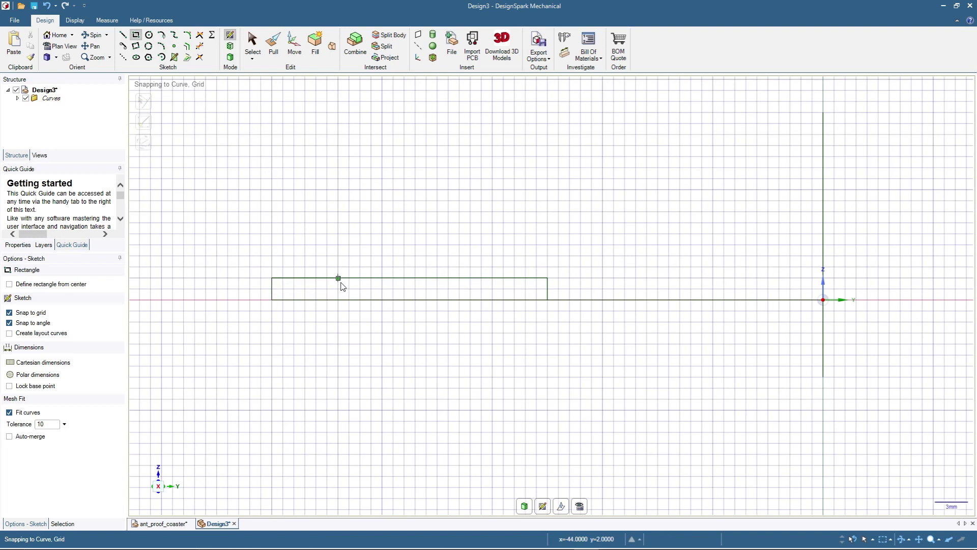
click(338, 279)
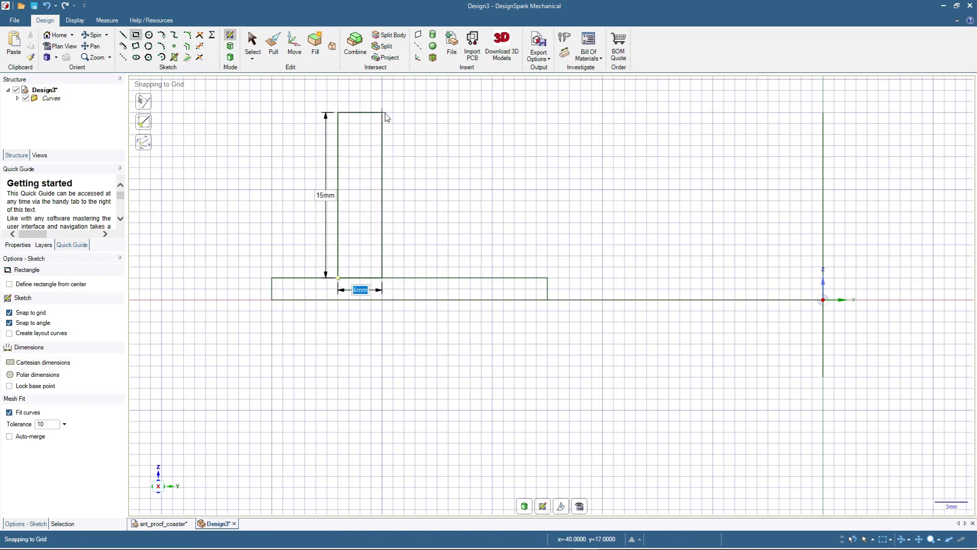
key(Tab)
text(18)
key(Return)
scroll(399, 285, up, 3)
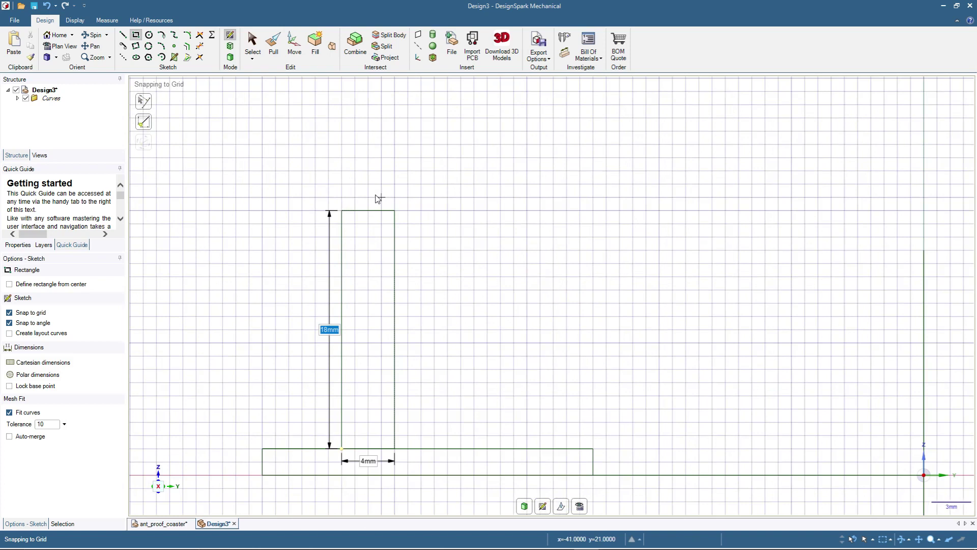
scroll(365, 253, up, 1)
scroll(366, 253, up, 1)
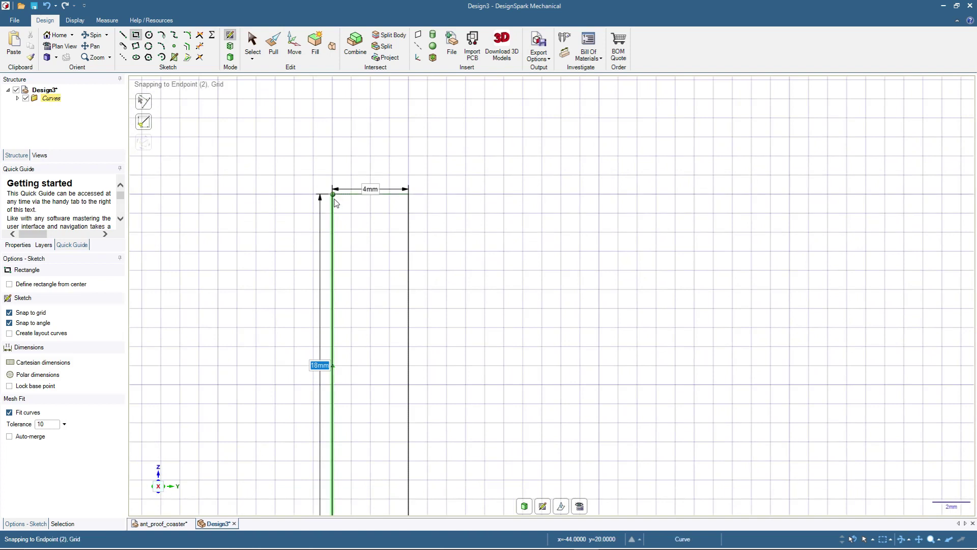
click(334, 198)
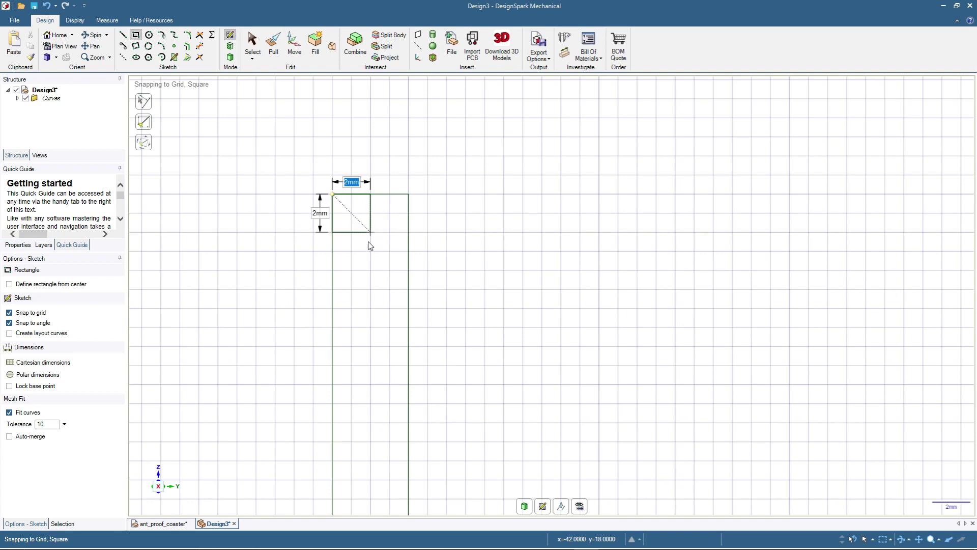
Finish the 2mm × 2mm square capping the tall rectangle
key(Tab)
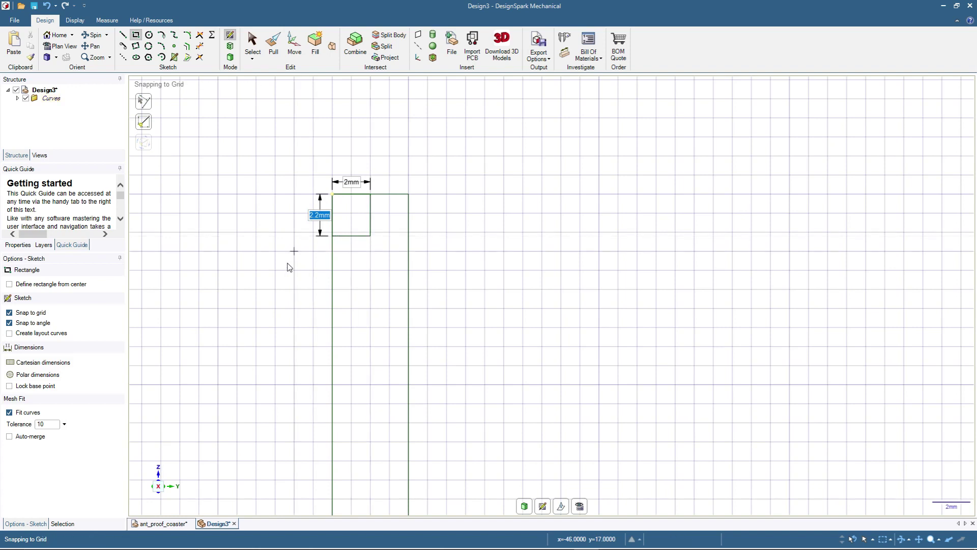
click(122, 35)
scroll(295, 444, down, 5)
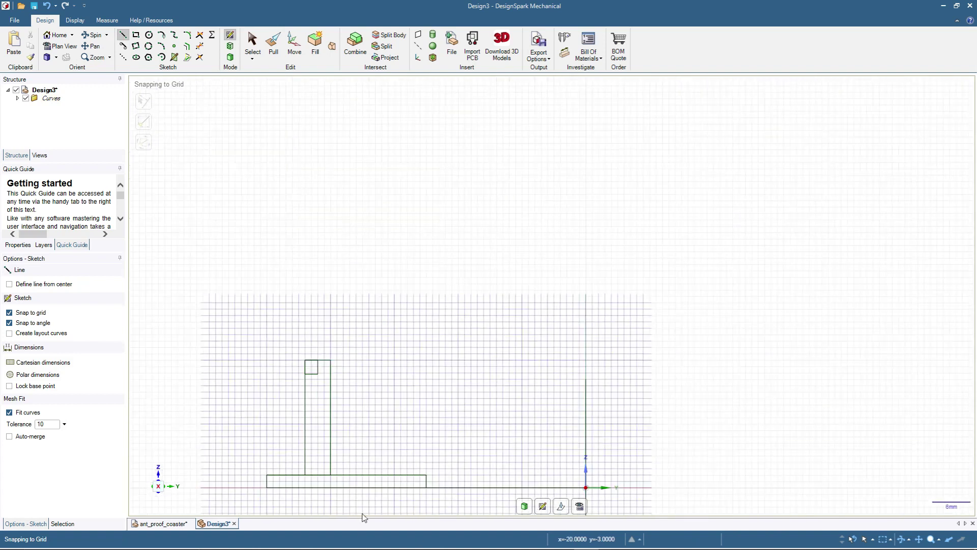
scroll(351, 502, up, 3)
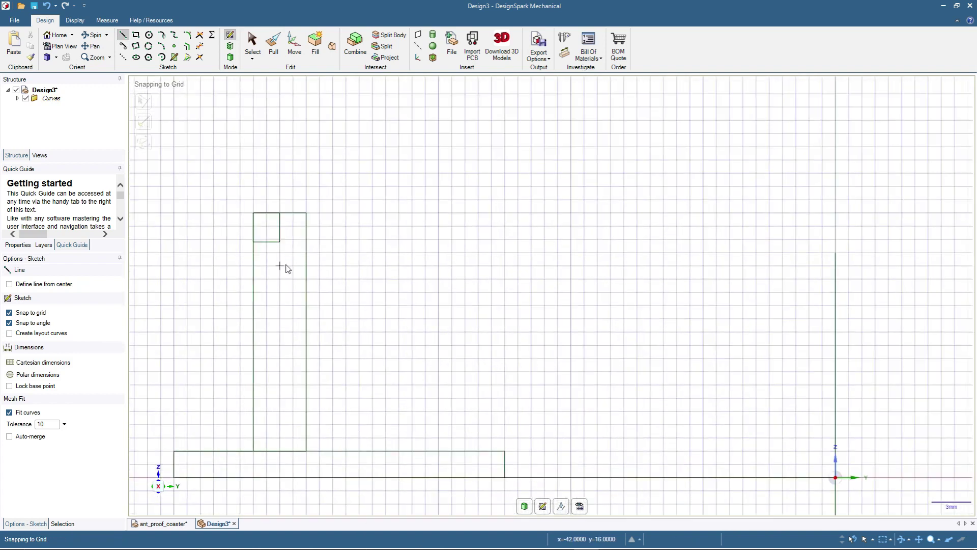
Draw the inset groove: a 135° diagonal, a 10mm vertical line, and a diagonal to the bottom corner
click(254, 266)
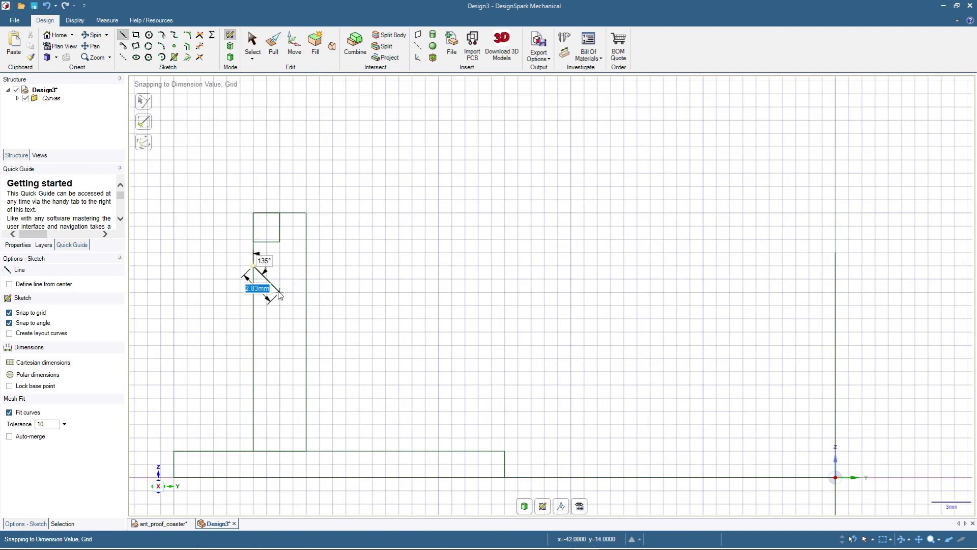
click(280, 293)
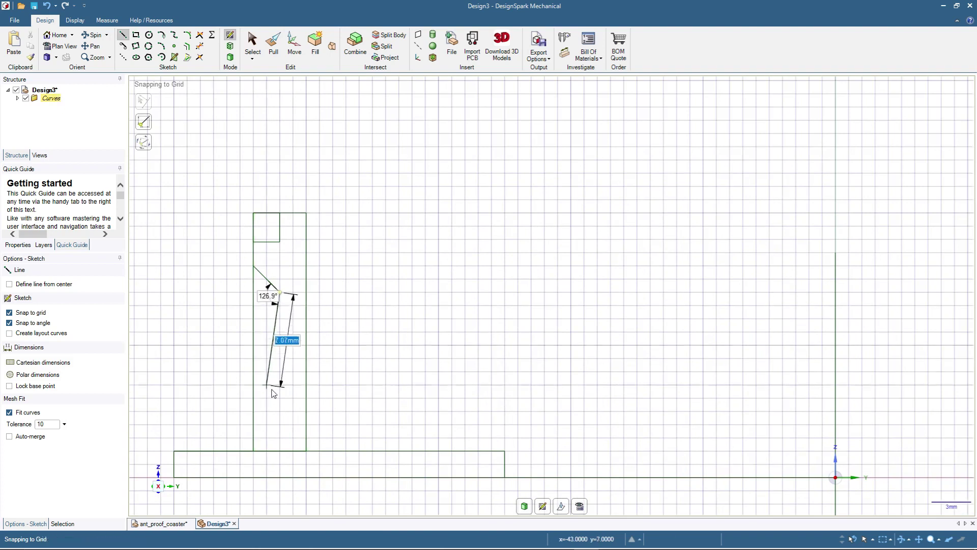
click(279, 423)
click(253, 451)
key(Escape)
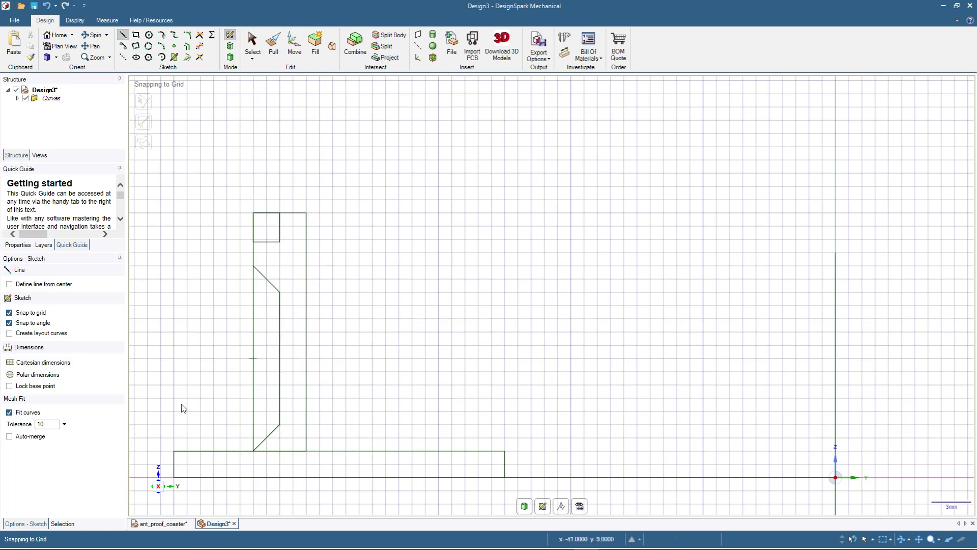
scroll(177, 403, up, 2)
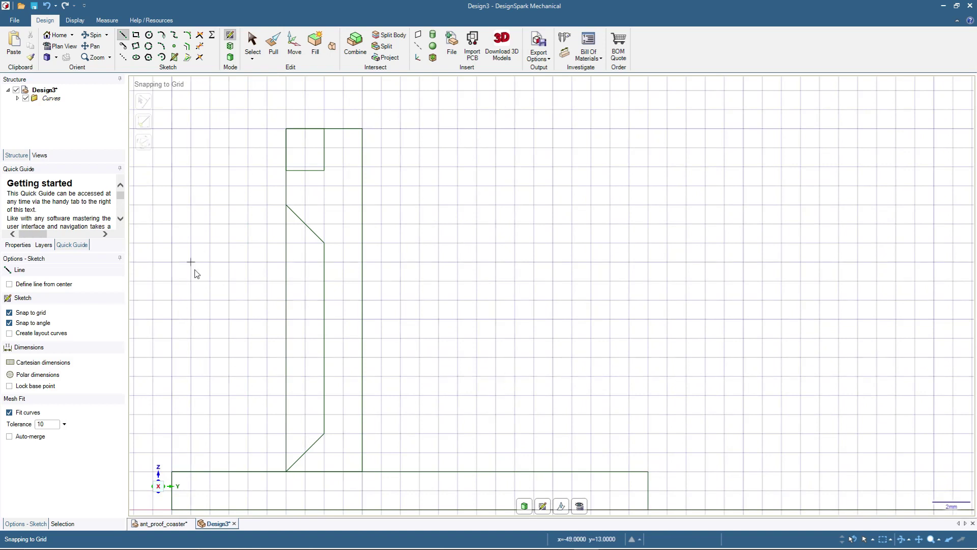
Draw a thin 0.2mm × 2.2mm clearance strip on the wall's top edge
scroll(194, 267, down, 2)
scroll(178, 197, up, 5)
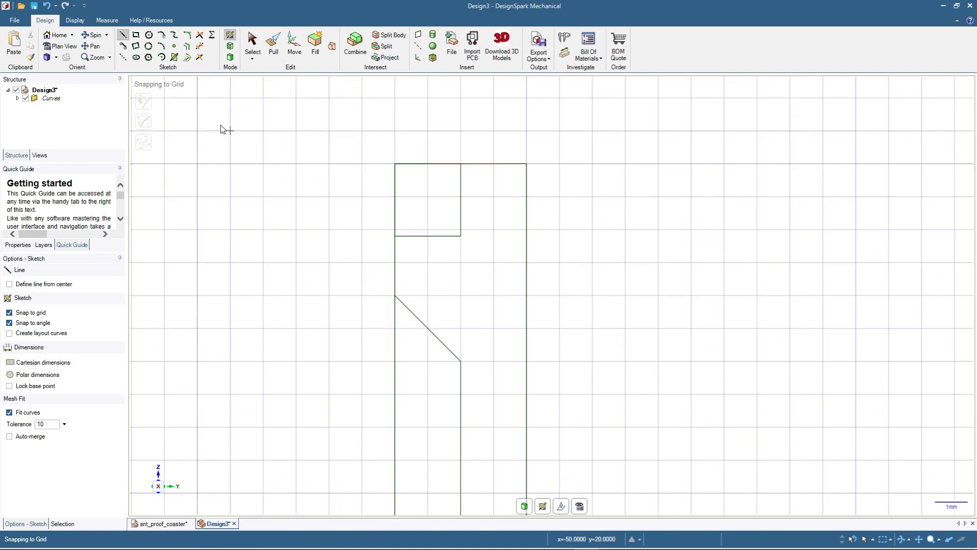
click(137, 36)
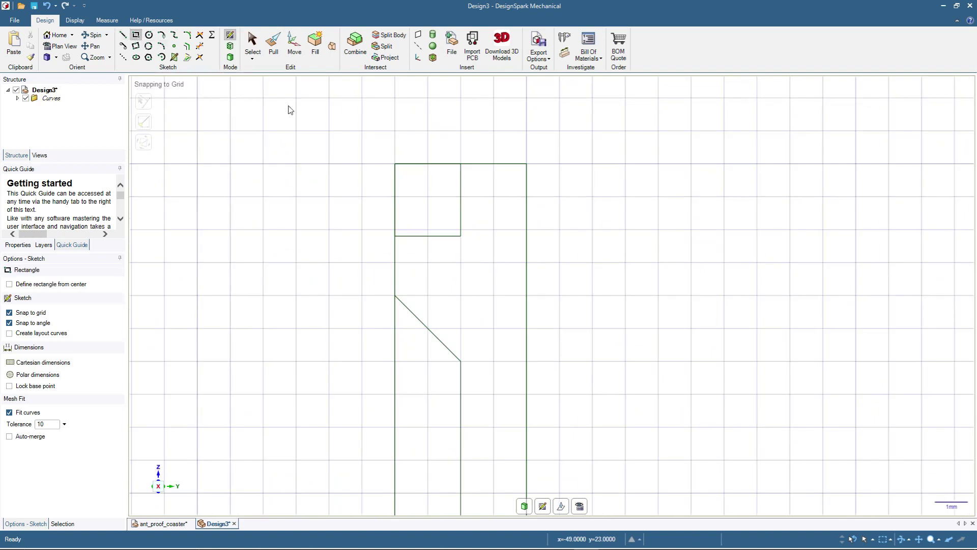
click(461, 164)
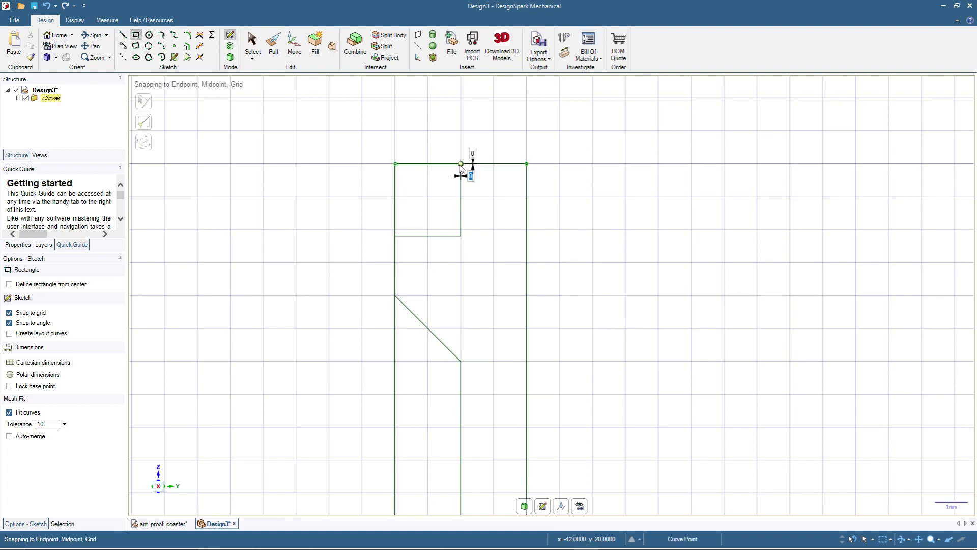
click(454, 237)
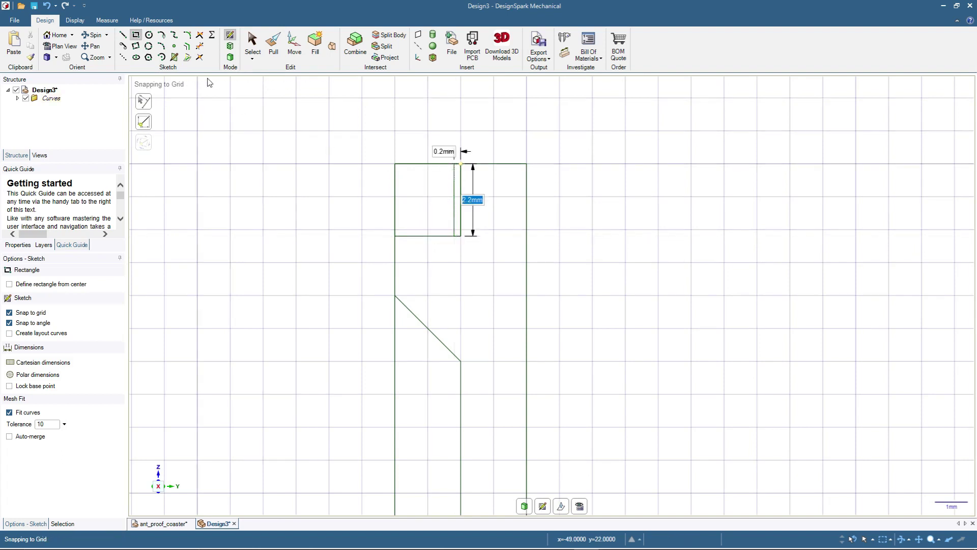
Draw an 8mm × 2mm top bar reaching left from the strip's top corner
click(455, 164)
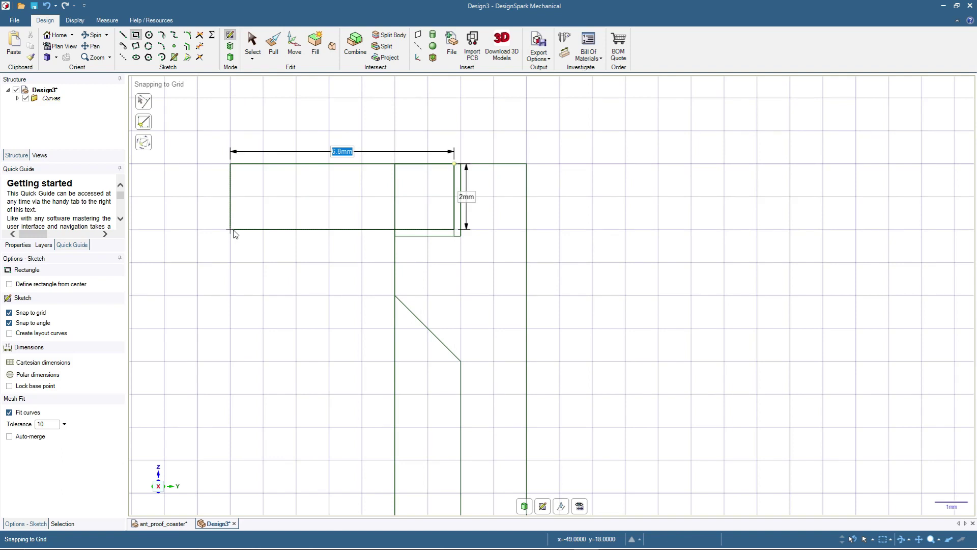
text(8)
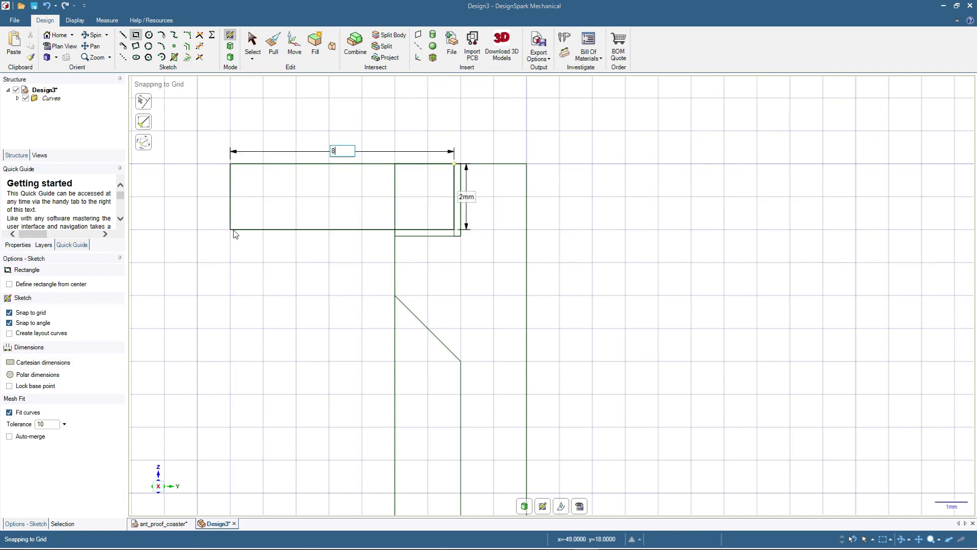
key(Tab)
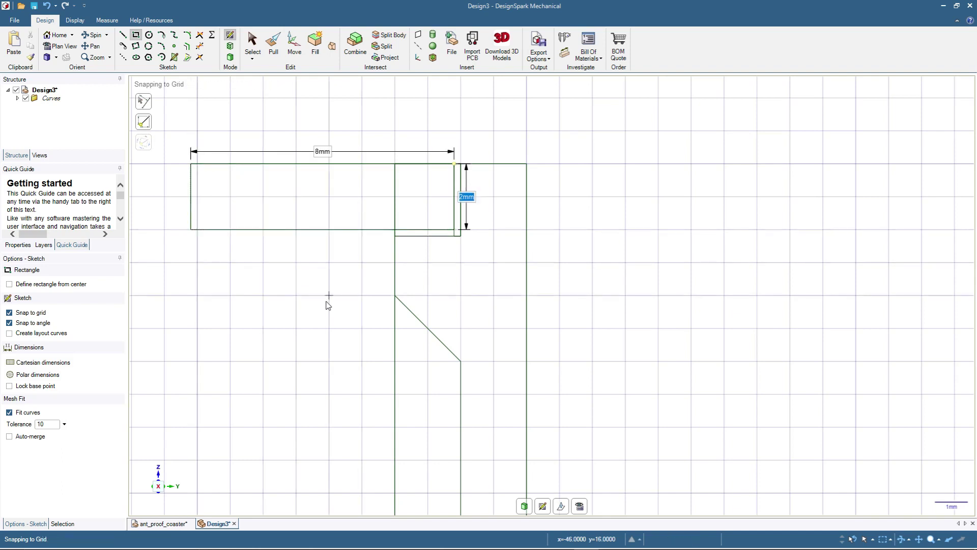
scroll(155, 220, up, 2)
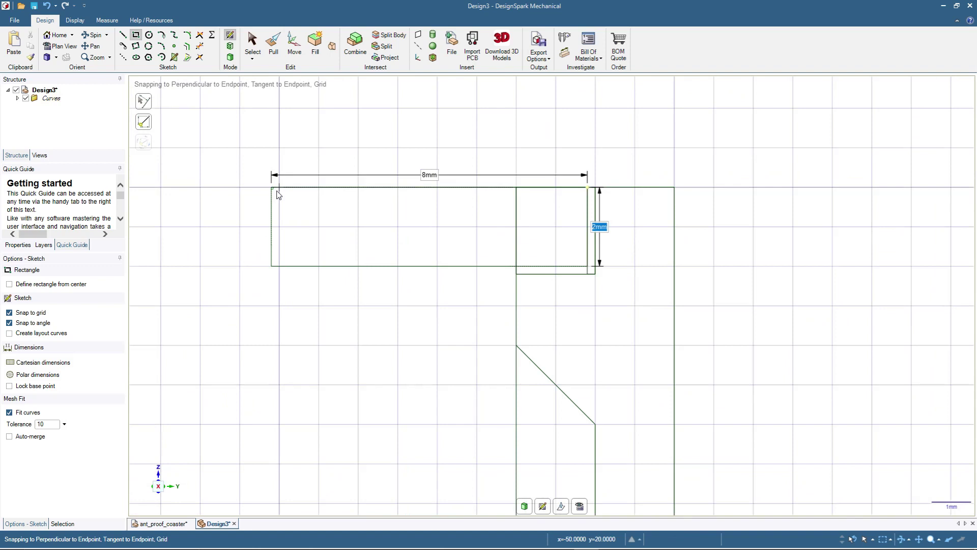
Add a 2mm-wide leg hanging down from the top bar's left corner
click(272, 189)
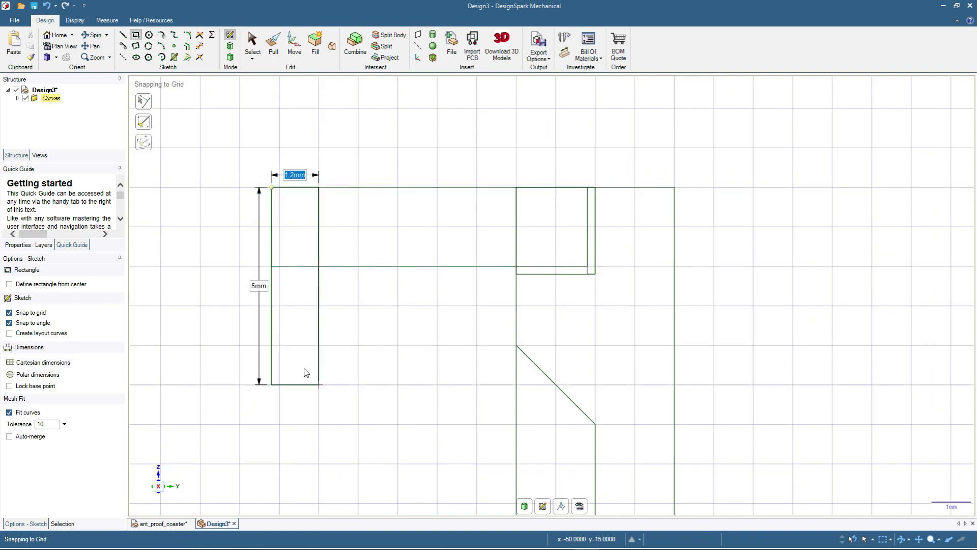
text(2)
key(Tab)
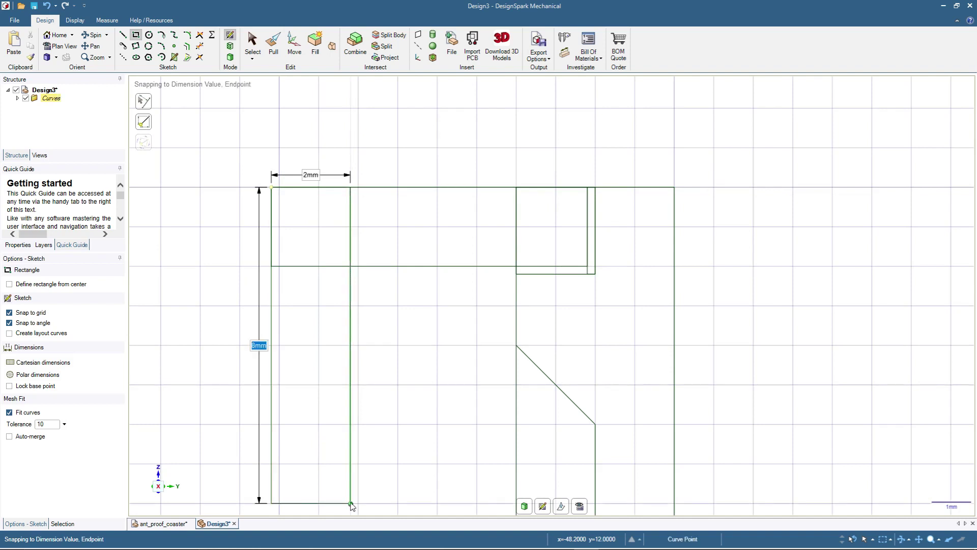
scroll(402, 438, down, 3)
scroll(336, 345, up, 3)
scroll(377, 311, down, 2)
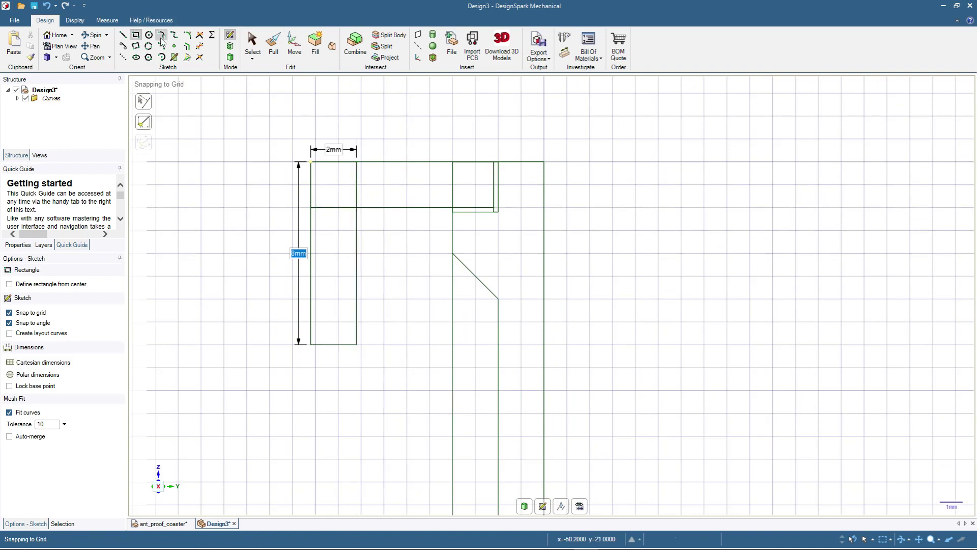
scroll(339, 295, down, 3)
scroll(287, 405, up, 2)
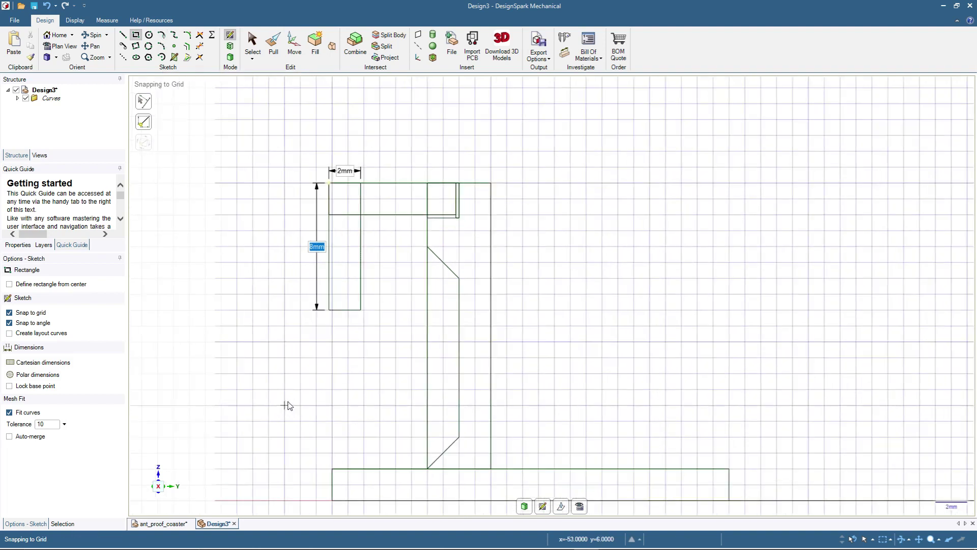
click(230, 58)
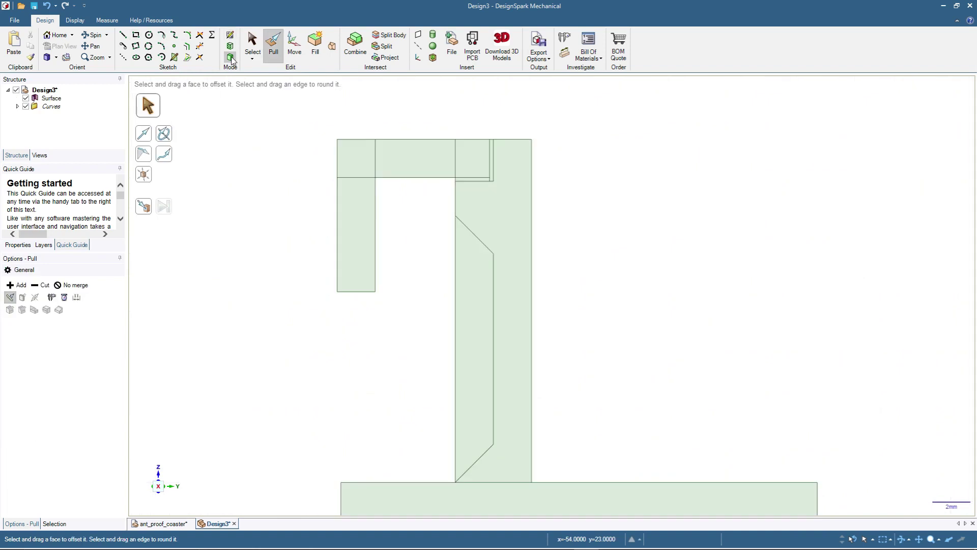
Delete the vertical and horizontal 0.2mm clearance strip faces from the 3D profile
mouse_move(382, 302)
middle_down()
mouse_move(329, 378)
mouse_move(414, 295)
middle_up()
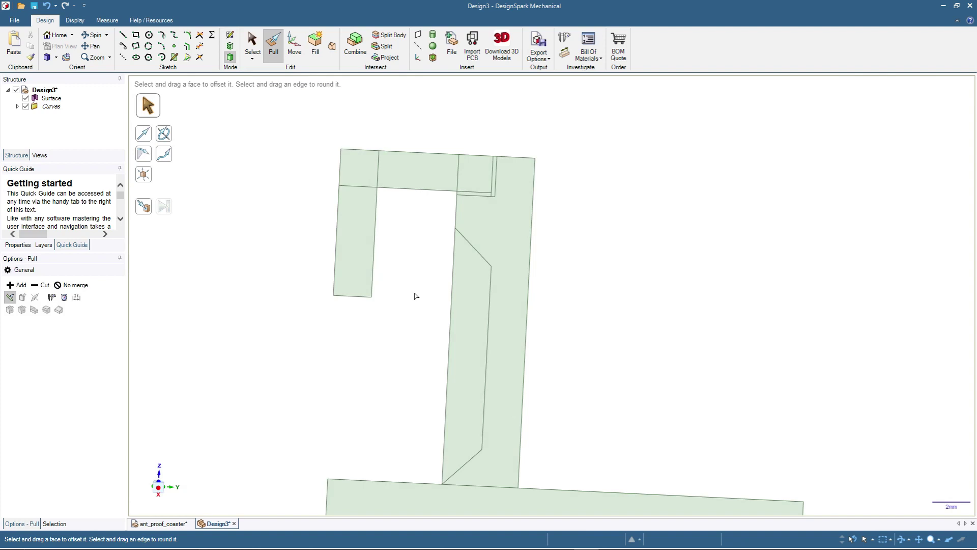
click(469, 285)
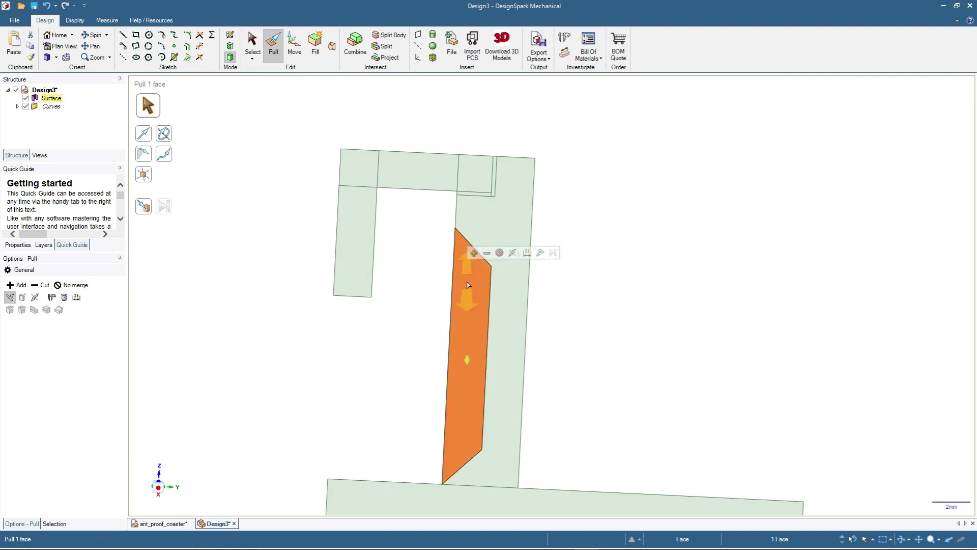
key(Escape)
scroll(484, 178, up, 5)
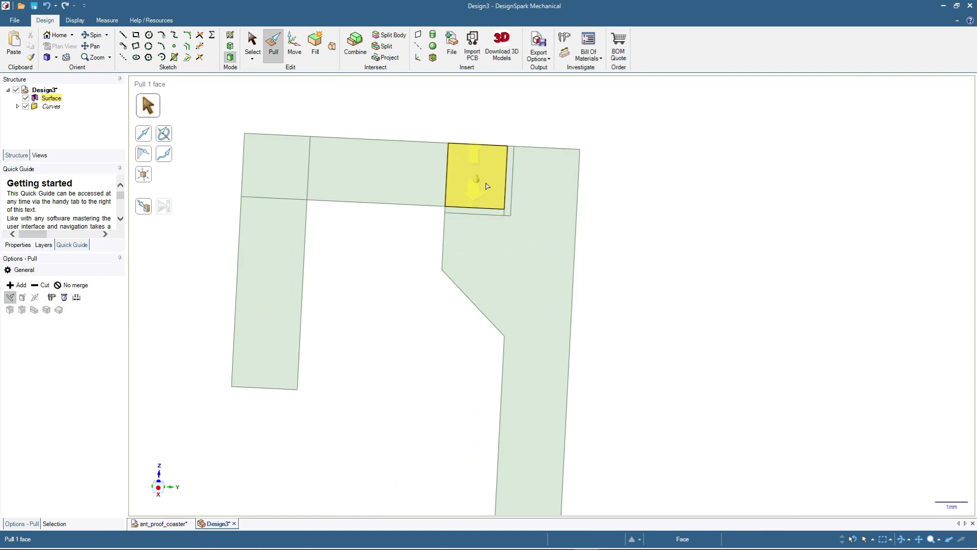
click(514, 176)
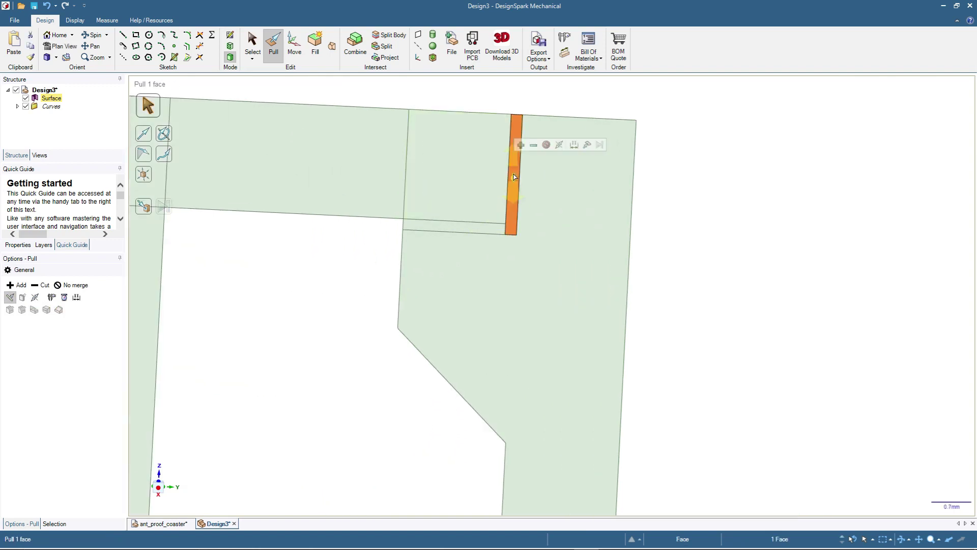
key(Delete)
click(487, 228)
key(Delete)
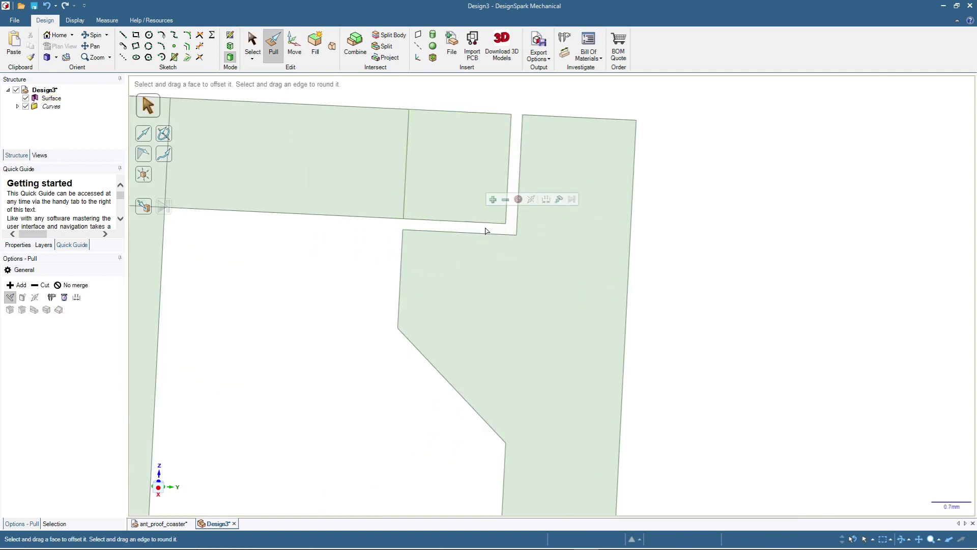
scroll(392, 295, down, 8)
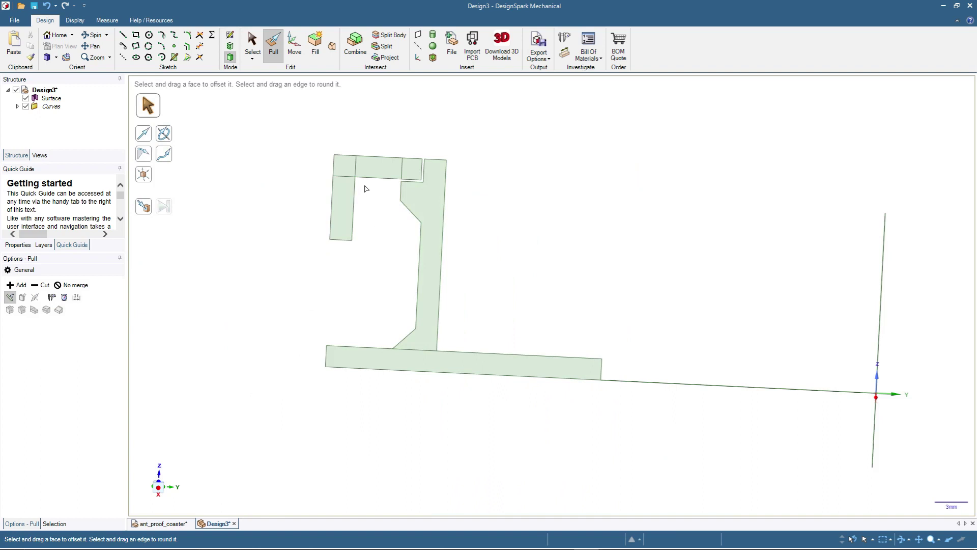
click(257, 43)
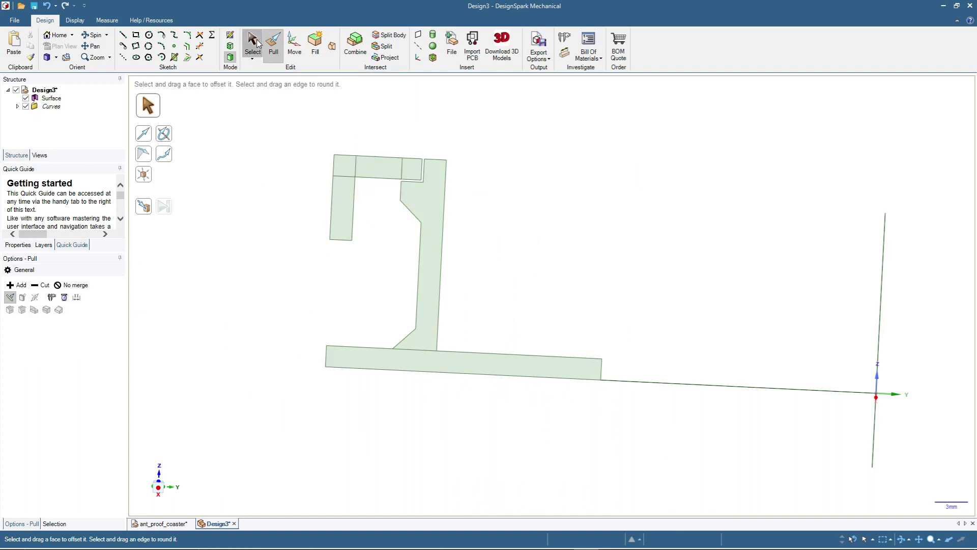
Select the top ring, upright wall and base faces of the profile
double_click(350, 168)
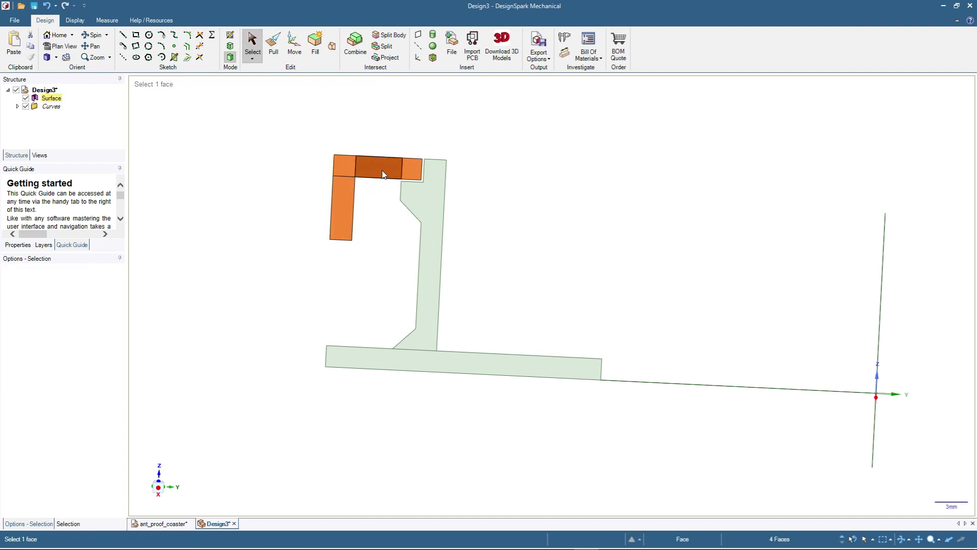
ctrl+click(434, 202)
ctrl+click(491, 372)
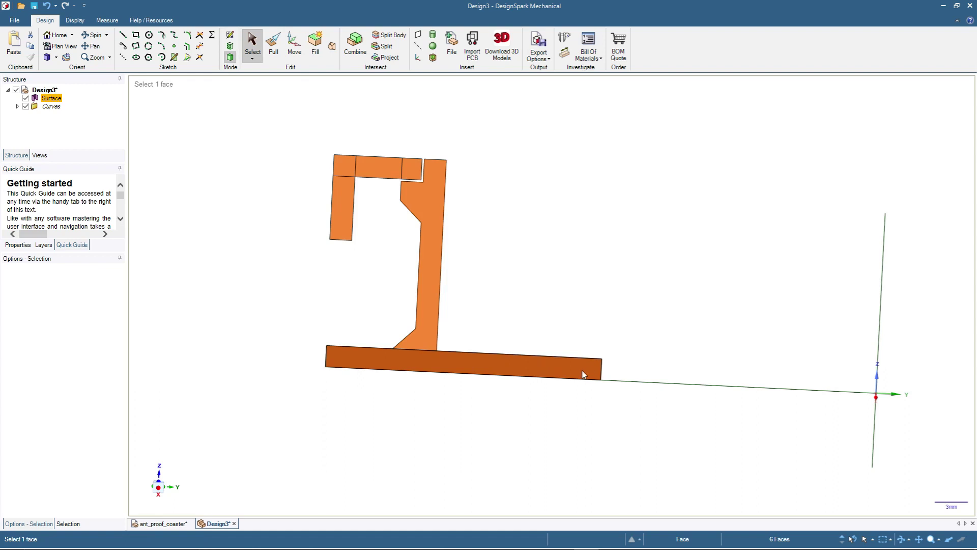
Revolve the selected faces 360° around the vertical axis with the Pull tool
click(275, 43)
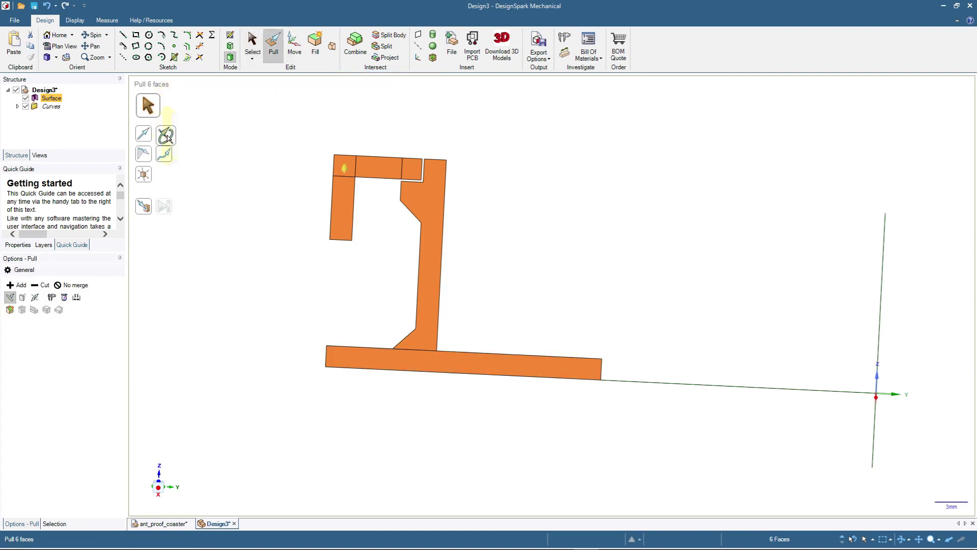
click(166, 135)
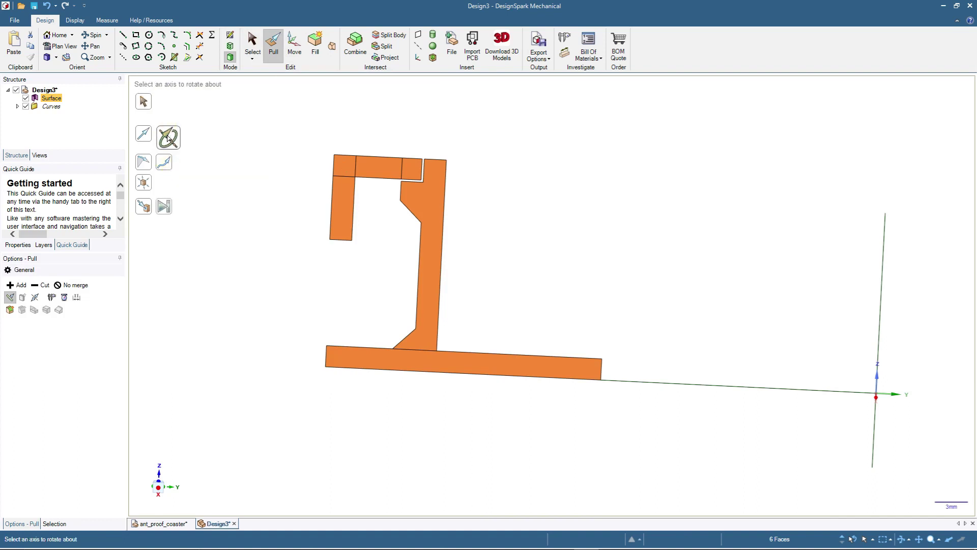
click(885, 236)
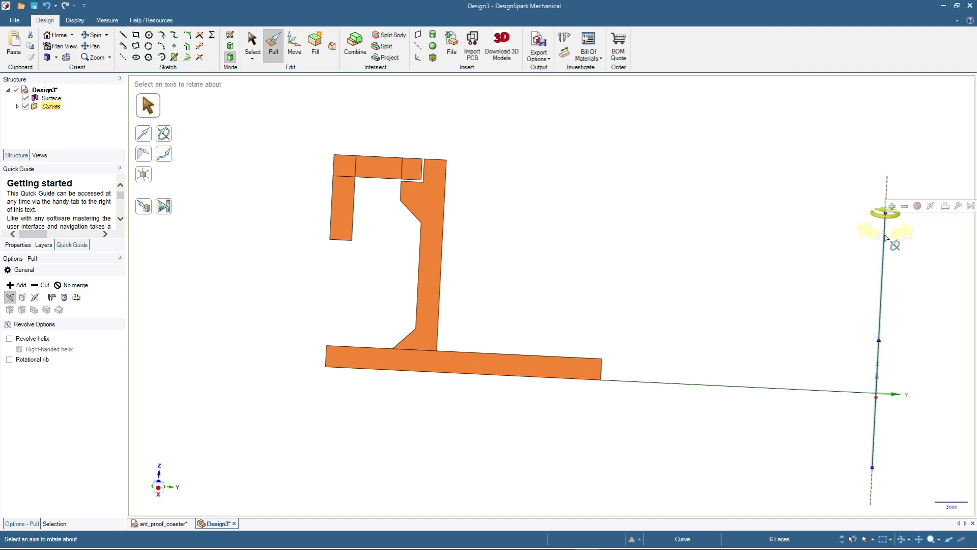
scroll(515, 260, down, 5)
scroll(802, 263, up, 2)
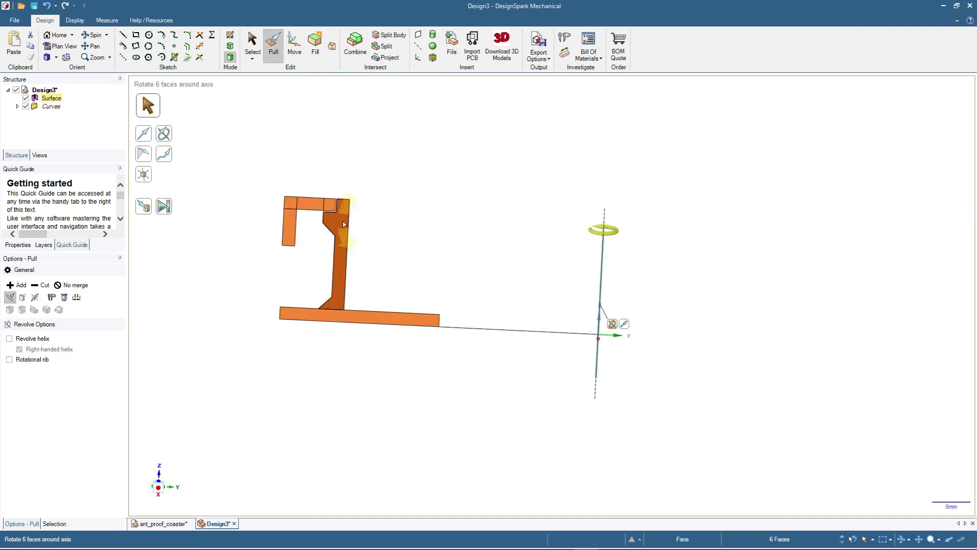
drag(344, 224, 870, 256)
text(360)
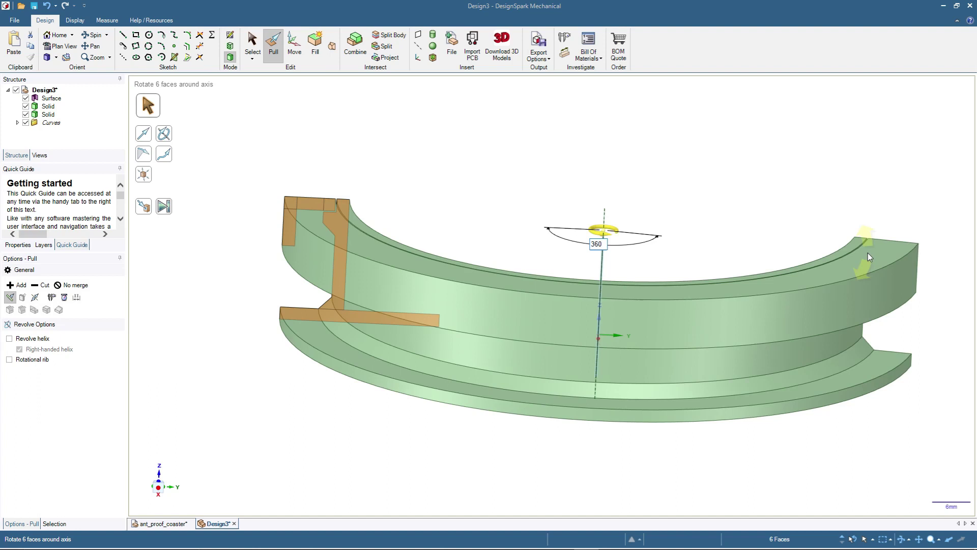
key(Return)
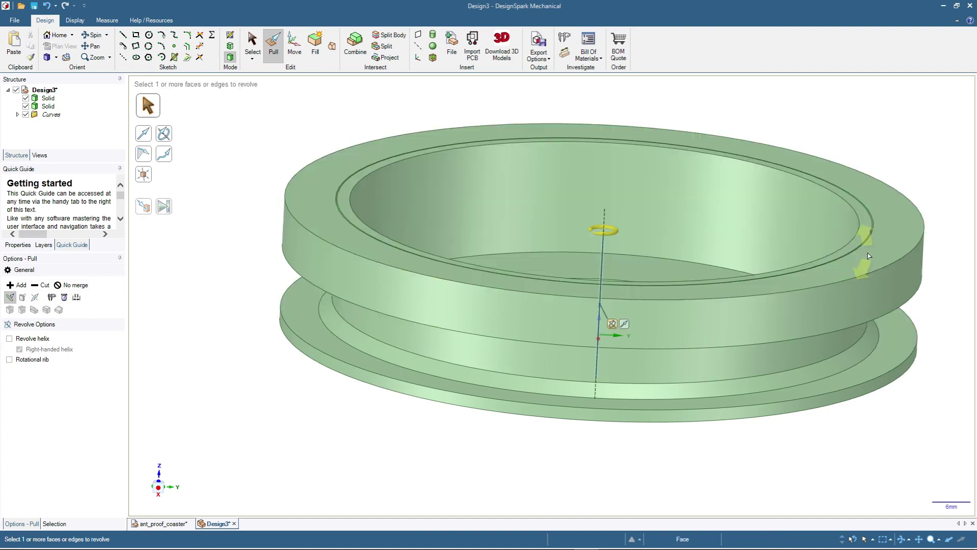
click(252, 42)
click(604, 225)
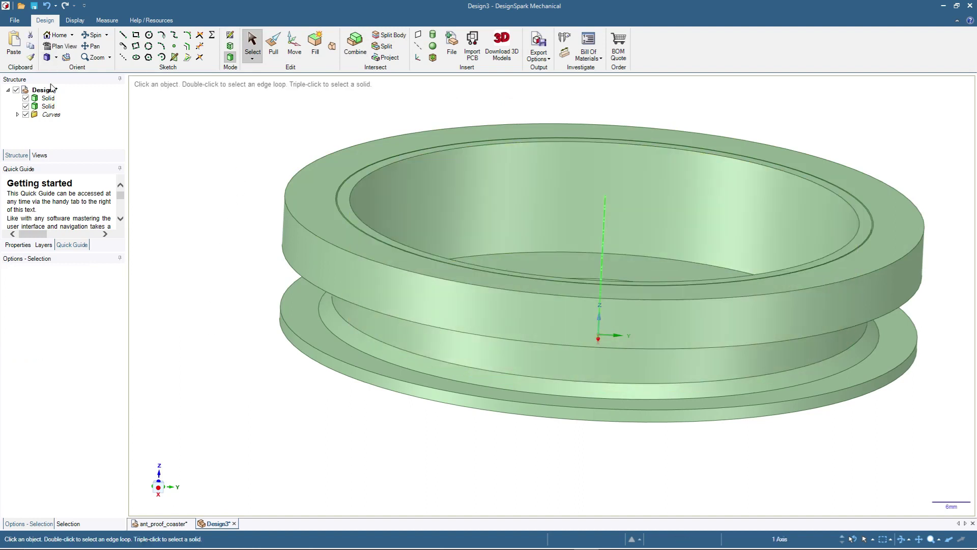
click(230, 46)
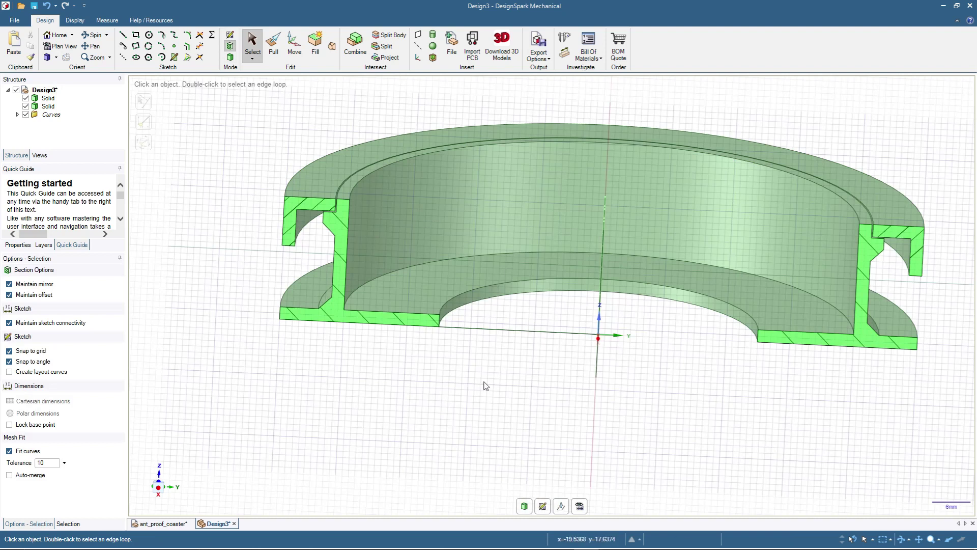
key(v)
middle_drag(438, 223, 408, 309)
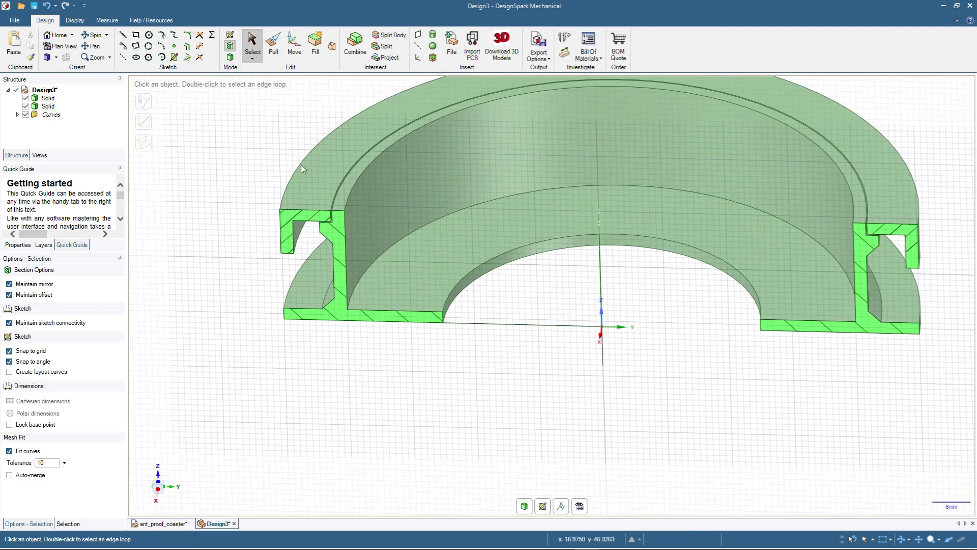
middle_drag(287, 319, 304, 232)
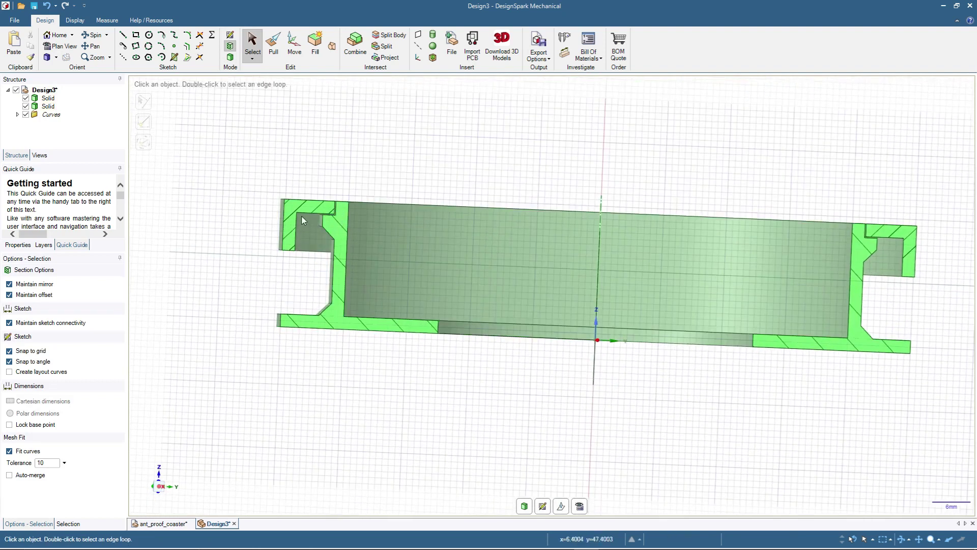
click(229, 58)
middle_drag(199, 266, 200, 192)
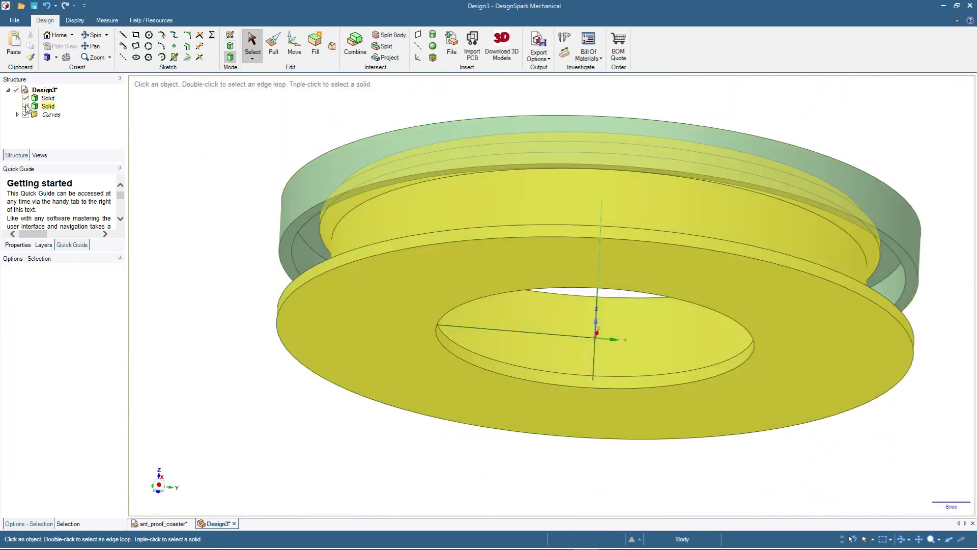
Rename the two solid bodies TOP and BASE in the Structure tree
click(47, 100)
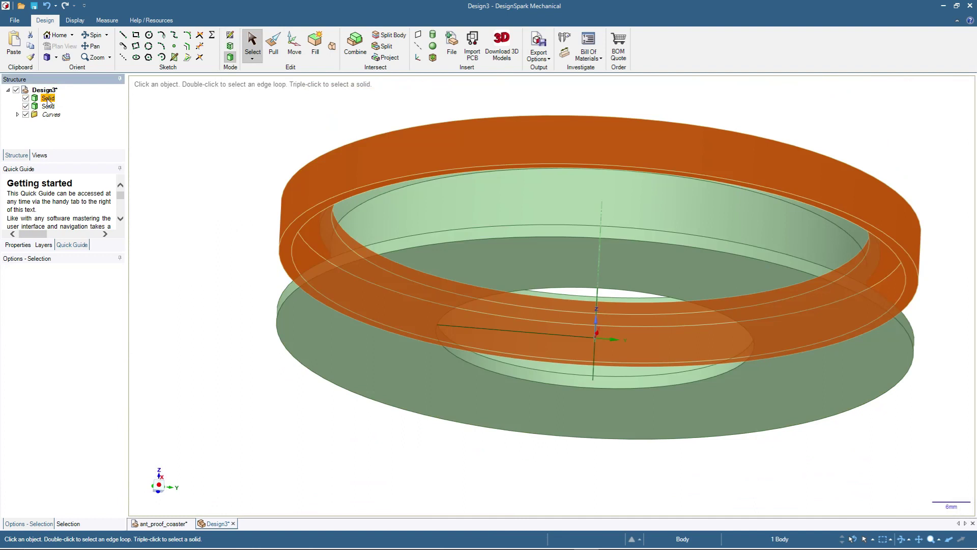
click(47, 98)
text(TOP)
key(Return)
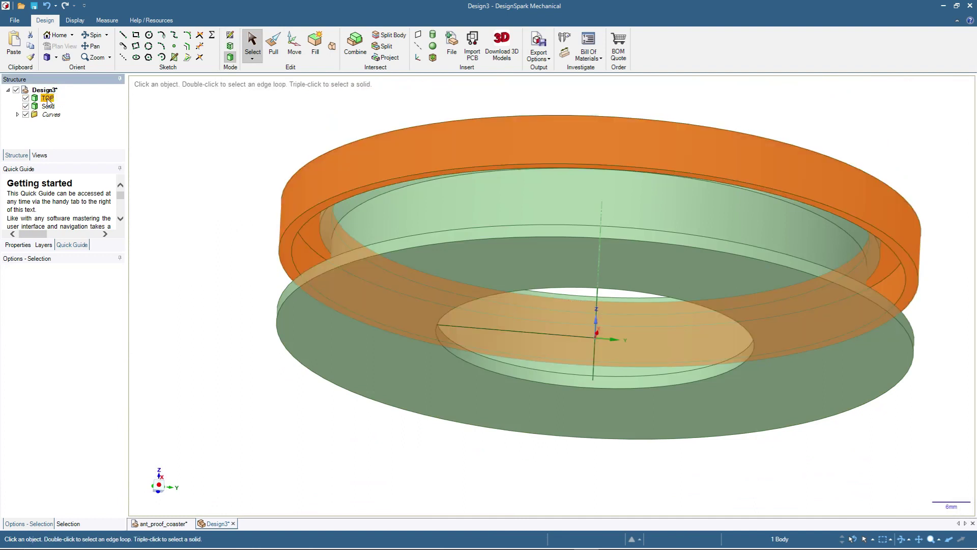
click(45, 106)
click(44, 107)
text(BASE)
key(Return)
Hide the TOP body and look down at the BASE ring
click(258, 227)
mouse_move(258, 228)
middle_down()
mouse_move(251, 260)
mouse_move(255, 242)
middle_up()
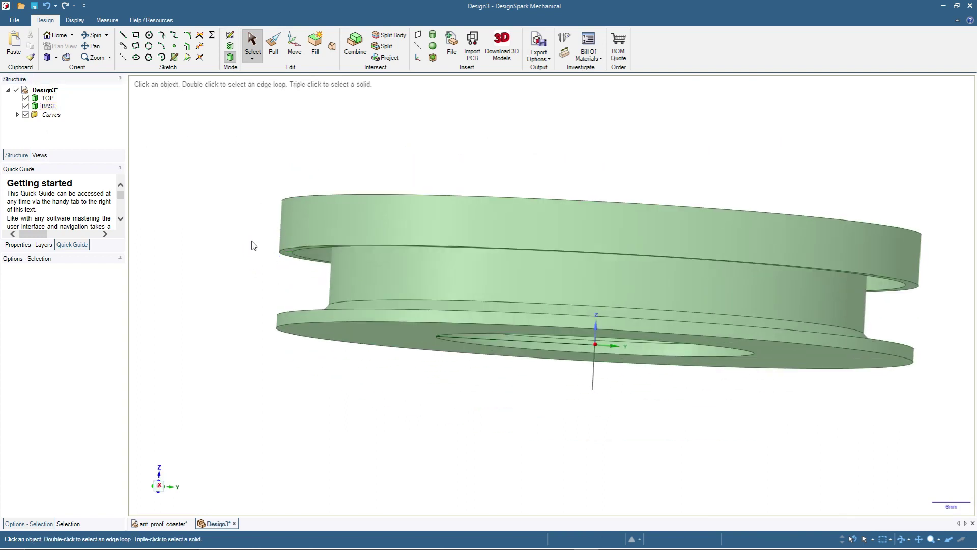
click(26, 98)
scroll(261, 311, up, 2)
middle_drag(261, 311, 364, 304)
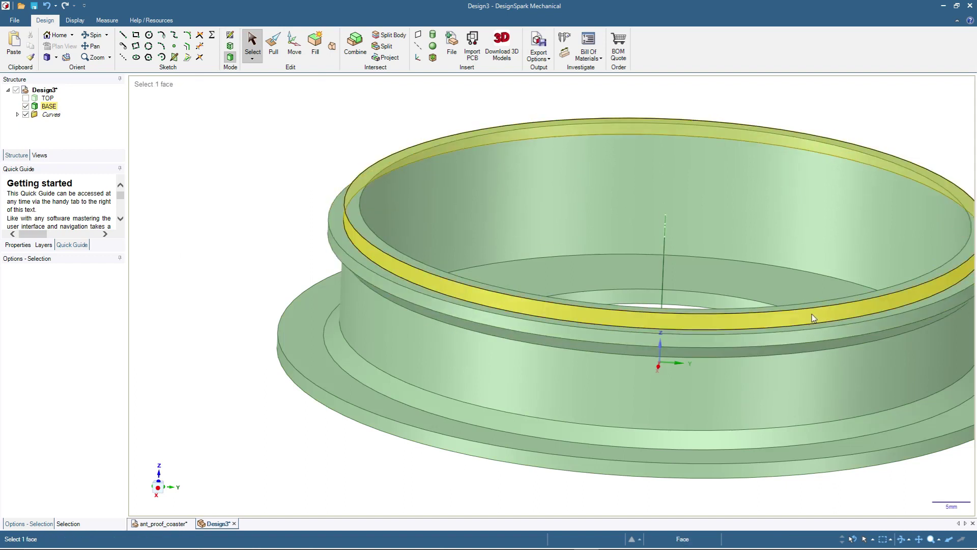
Toggle the TOP and BASE checkboxes, ending with TOP shown and BASE hidden
click(26, 97)
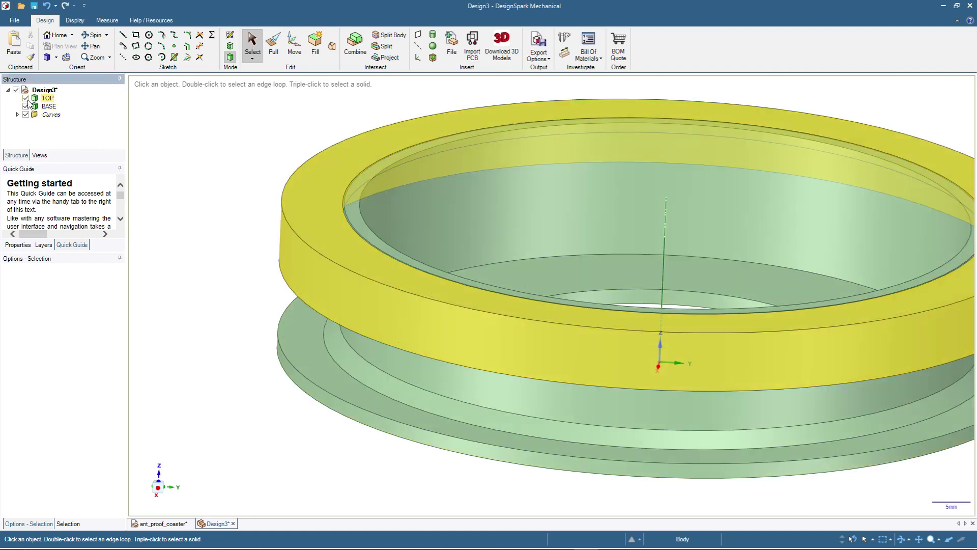
click(25, 106)
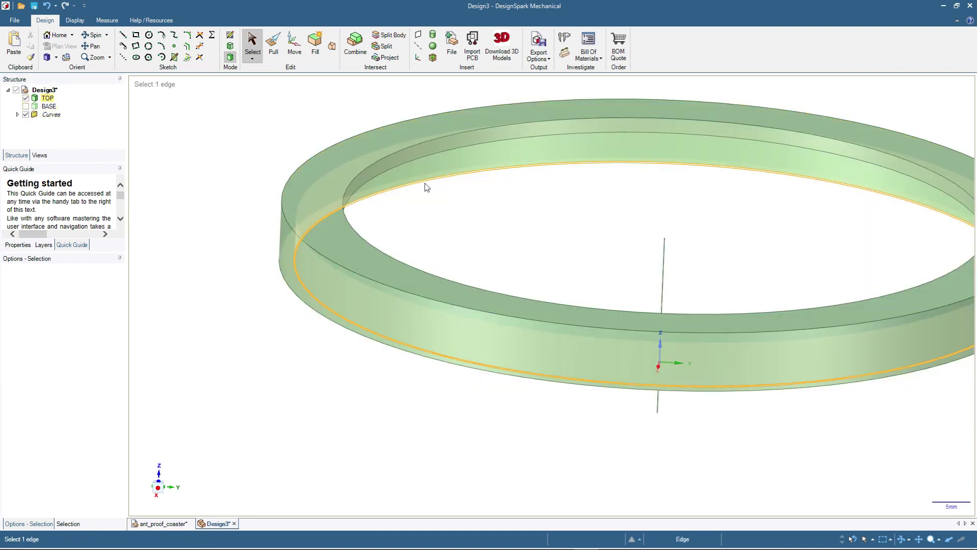
click(26, 106)
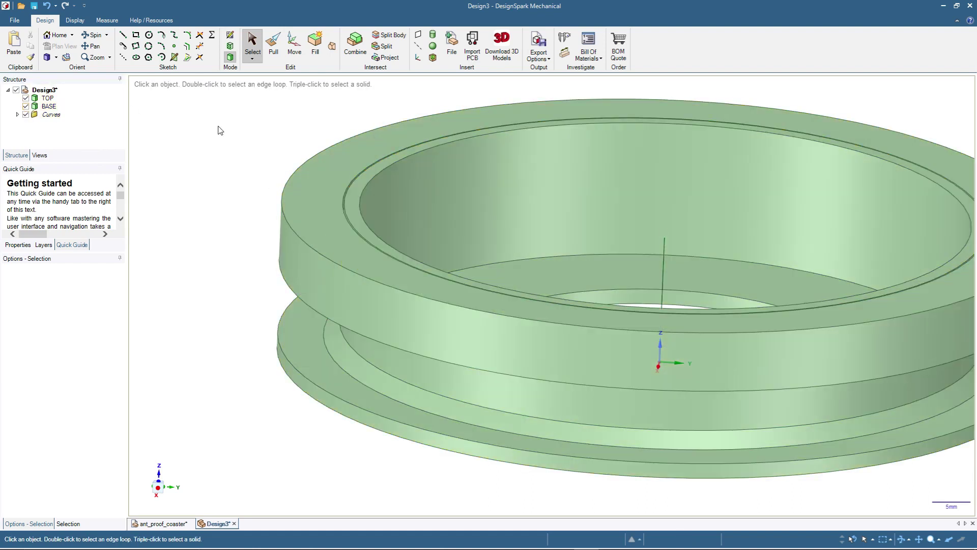
click(25, 98)
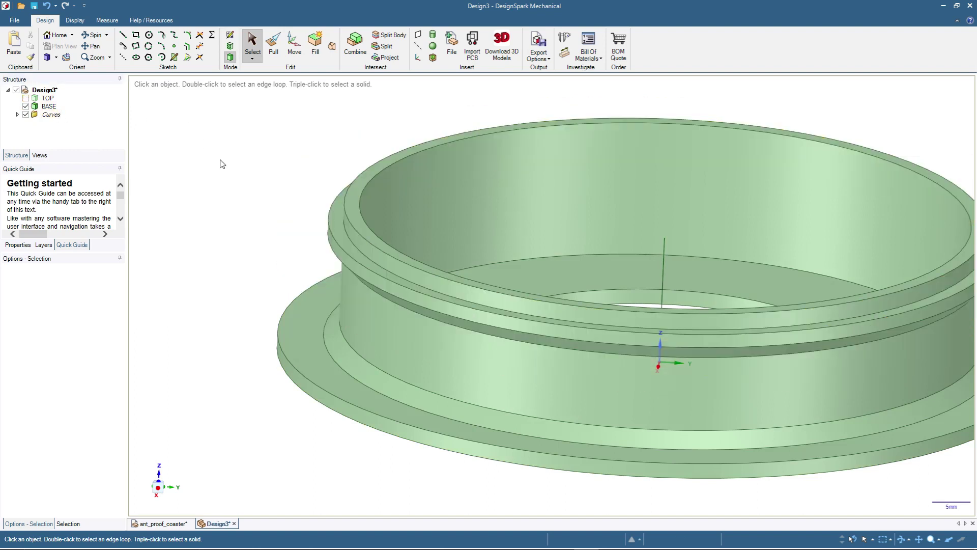
click(25, 98)
click(26, 106)
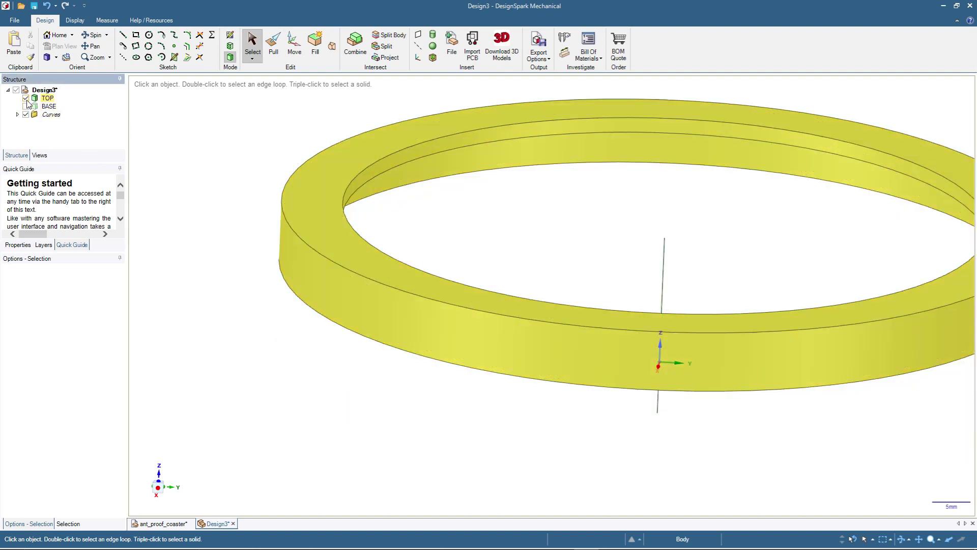
Select the TOP ring's inner circular edge for pulling
middle_drag(214, 241, 203, 157)
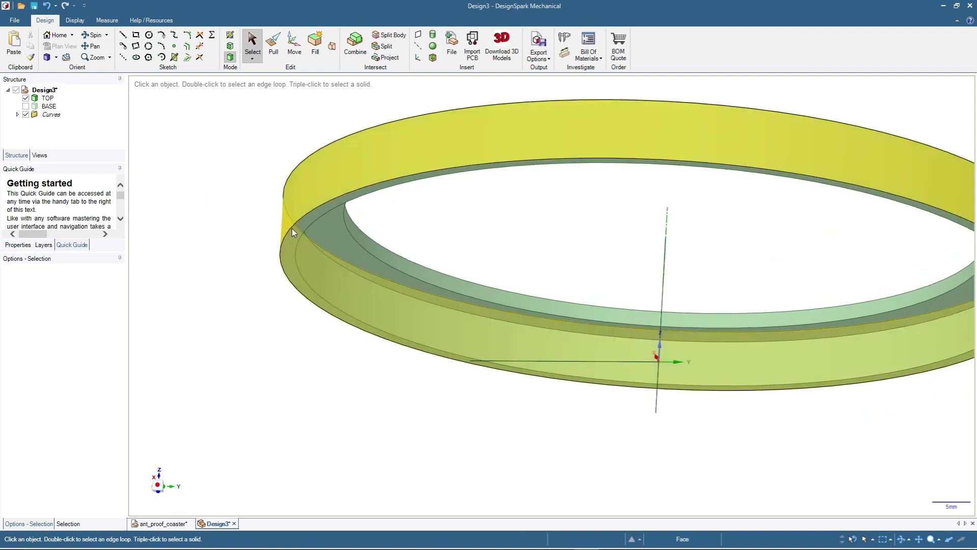
click(313, 247)
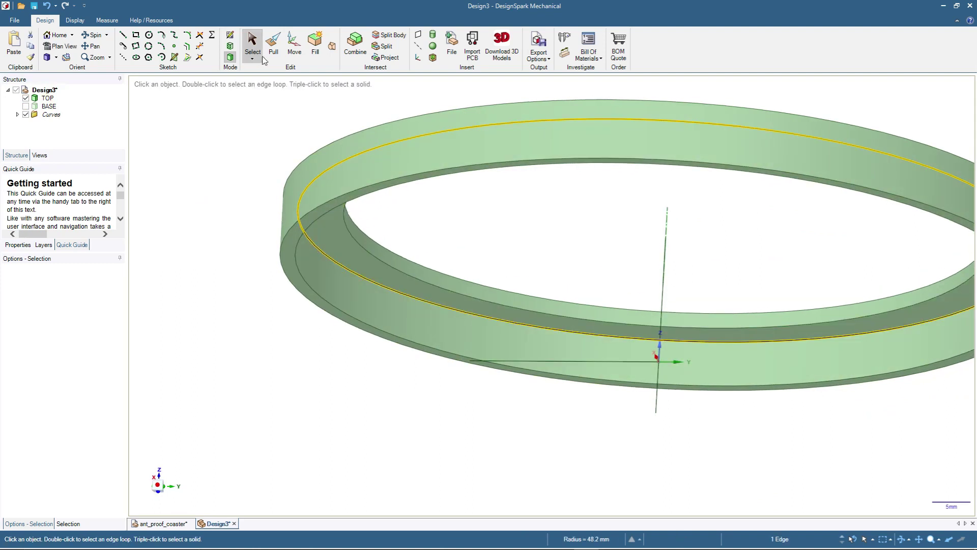
click(274, 46)
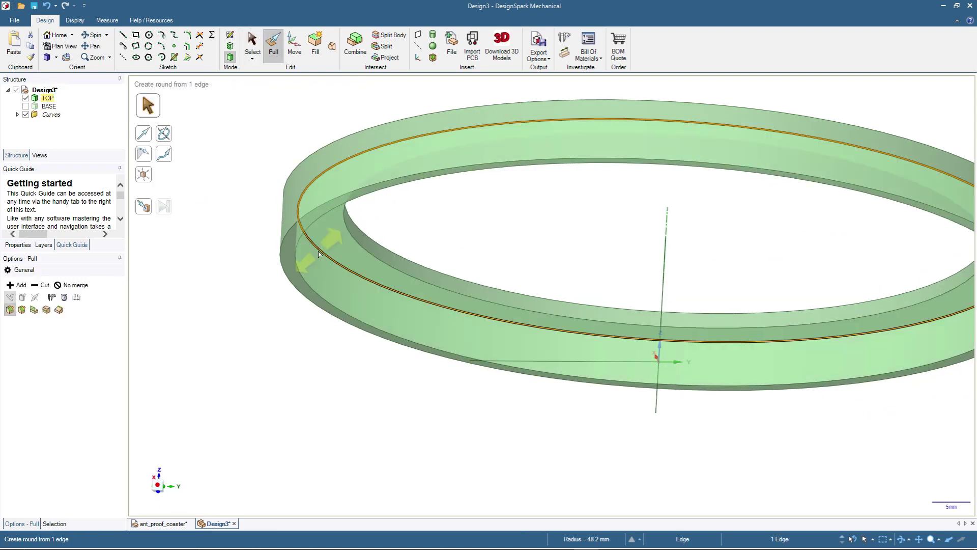
Switch Pull to the chamfer option and chamfer the TOP ring's inner edge
click(24, 310)
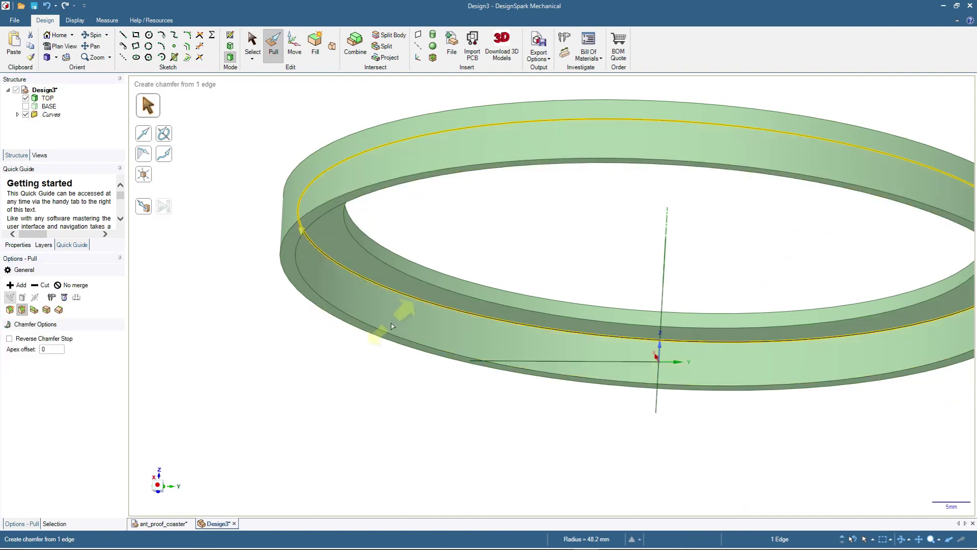
drag(312, 381, 304, 359)
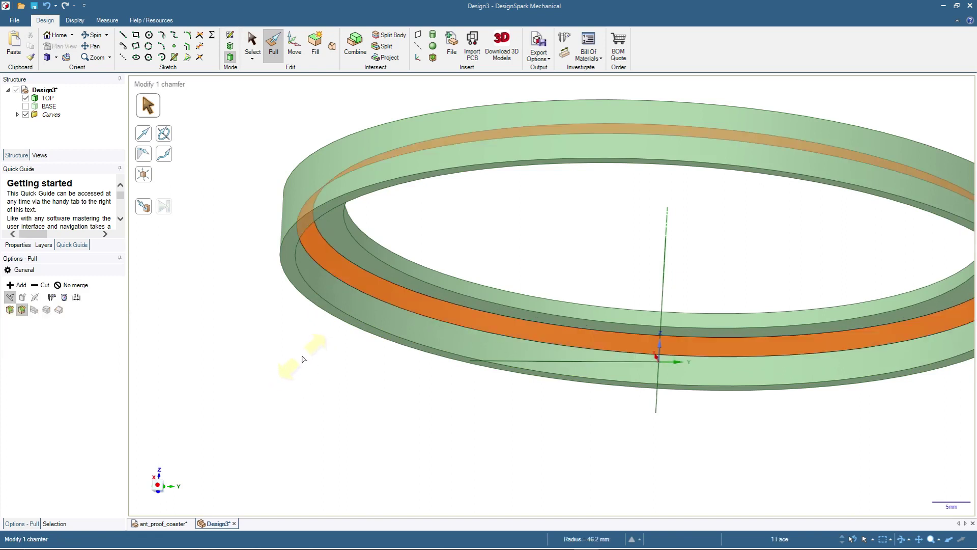
middle_drag(260, 306, 298, 359)
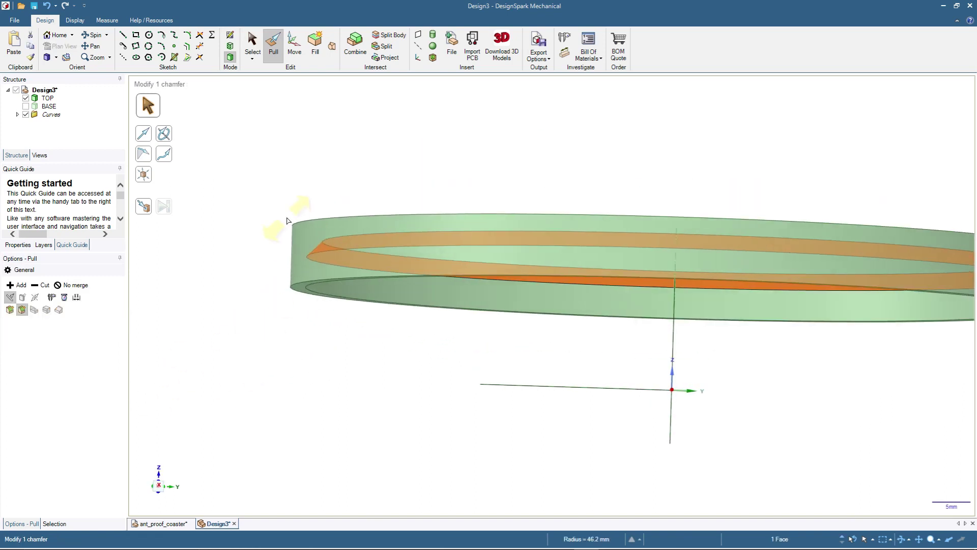
Chamfer the TOP ring's top outer edge, return to Select, and hide TOP
click(307, 224)
click(304, 221)
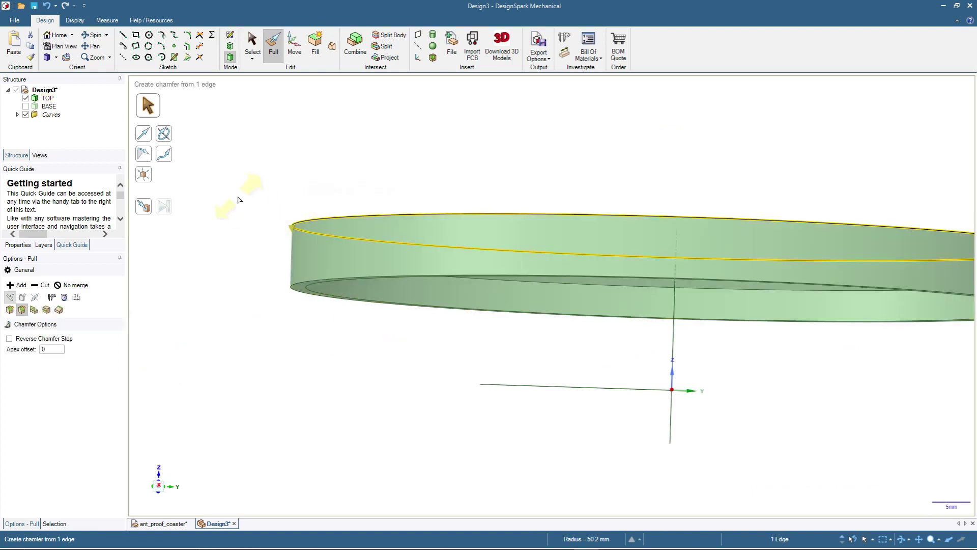
scroll(228, 248, up, 1)
middle_drag(236, 230, 273, 257)
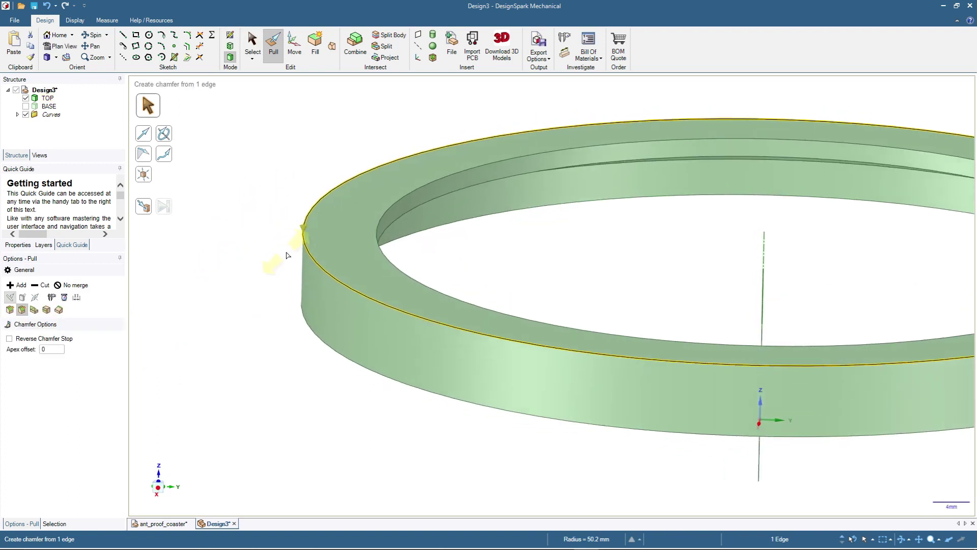
click(260, 300)
drag(261, 300, 257, 301)
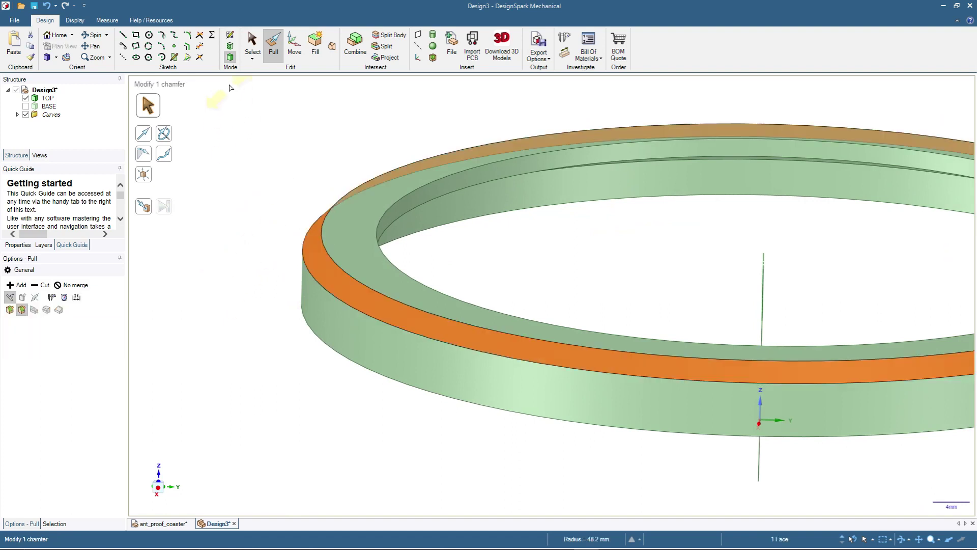
click(254, 41)
middle_drag(253, 338, 235, 296)
click(25, 98)
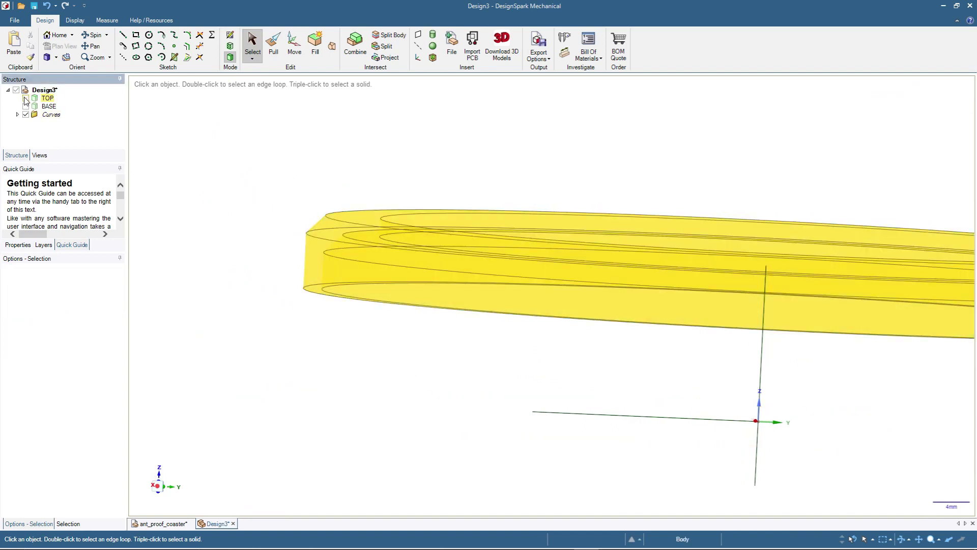
Show BASE and chamfer the upper edge of its rim using Pull
click(26, 107)
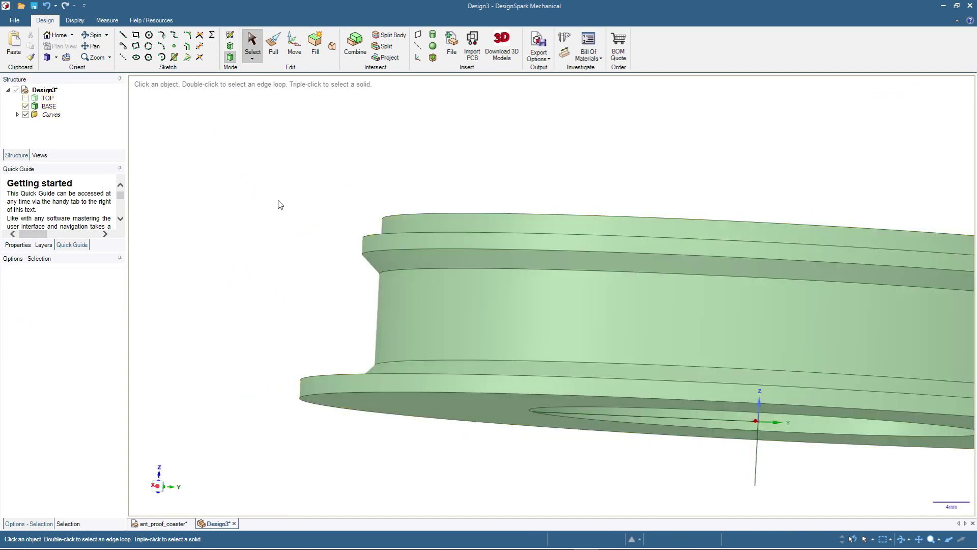
middle_drag(279, 205, 249, 251)
click(441, 175)
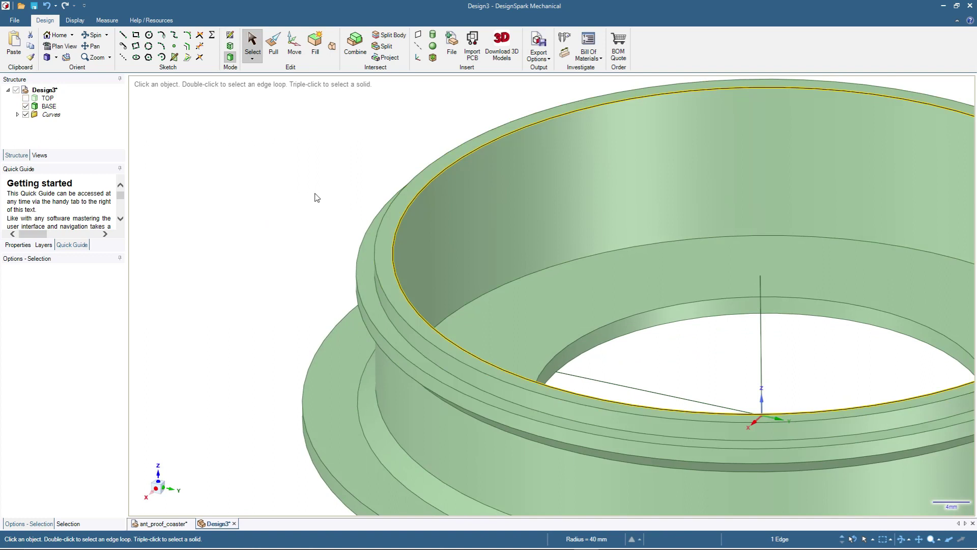
key(p)
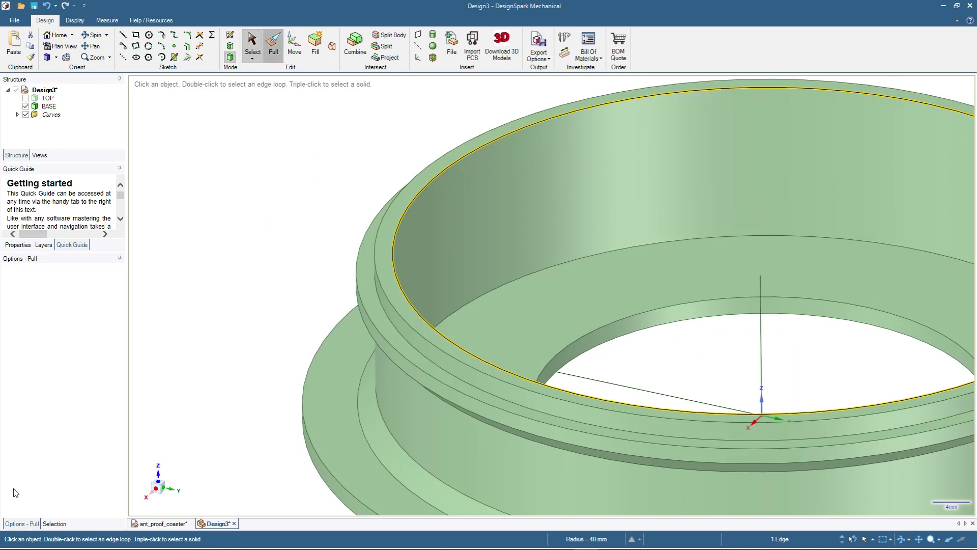
click(22, 310)
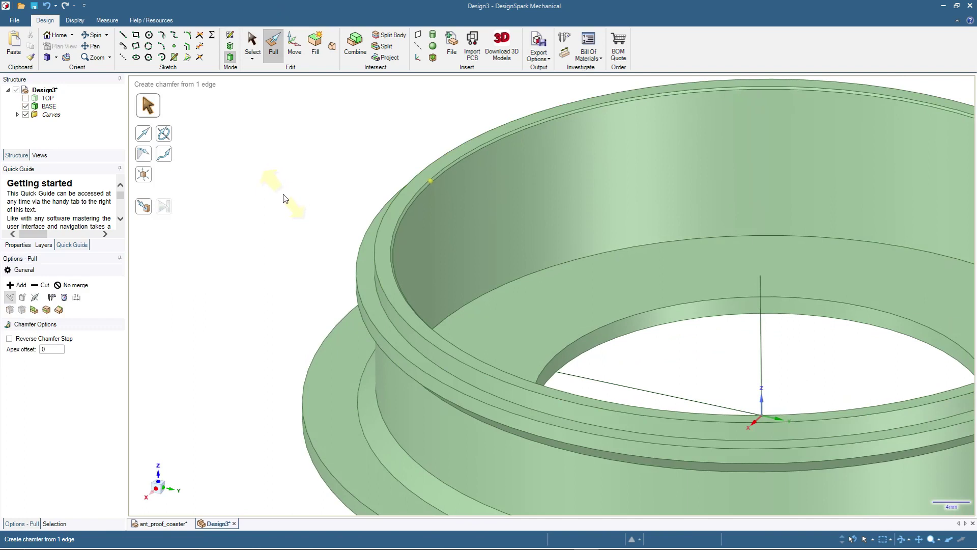
drag(285, 198, 260, 253)
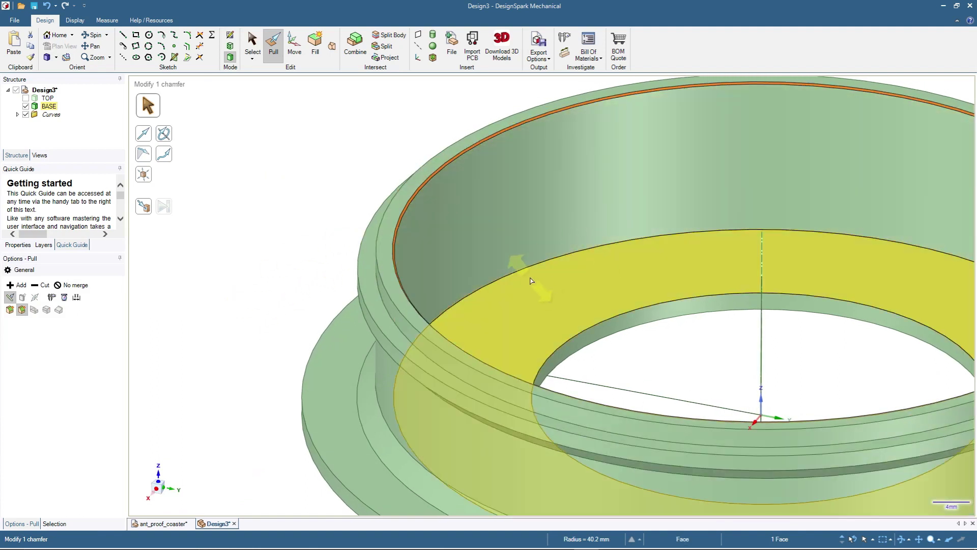
Add a narrower chamfer on the rim's inner top edge and return to Select
click(527, 272)
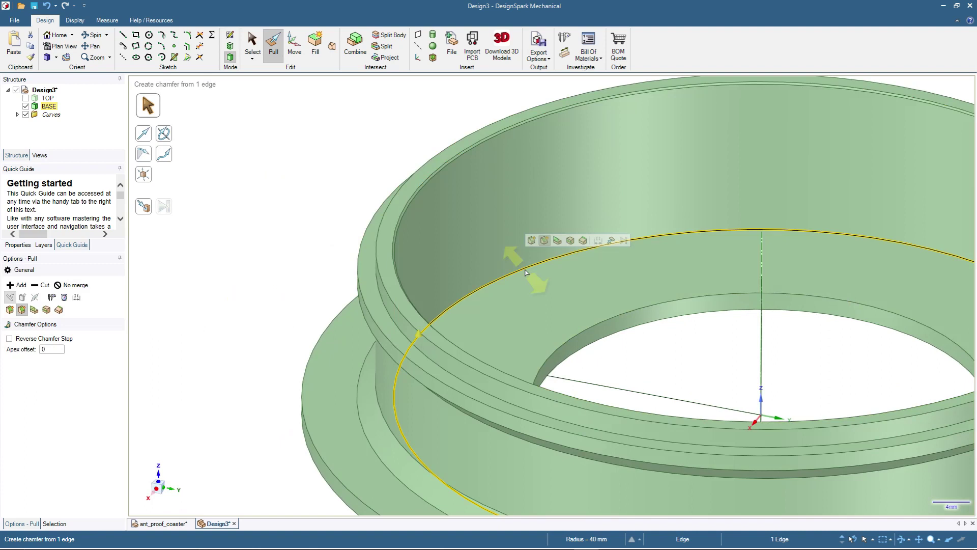
key(Escape)
drag(549, 181, 550, 196)
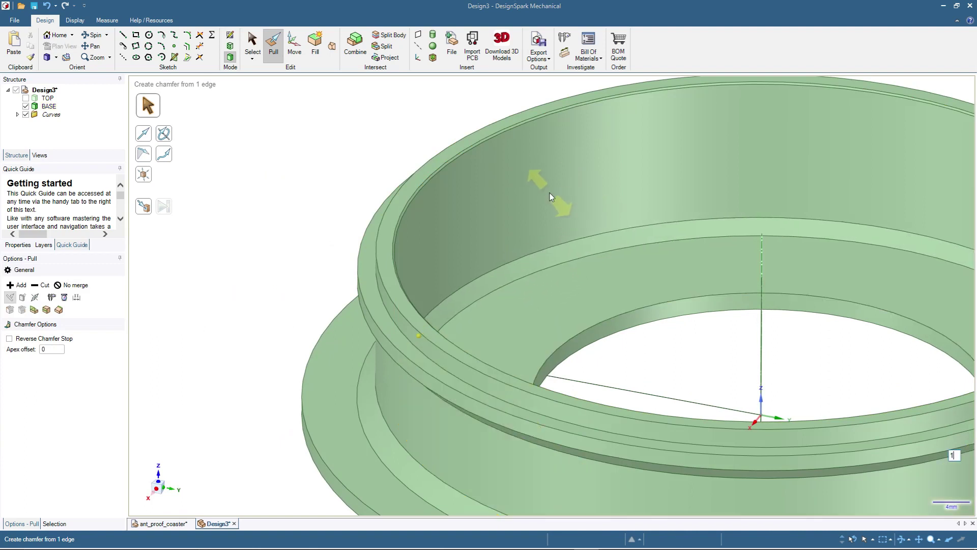
click(259, 41)
click(255, 248)
scroll(255, 248, down, 3)
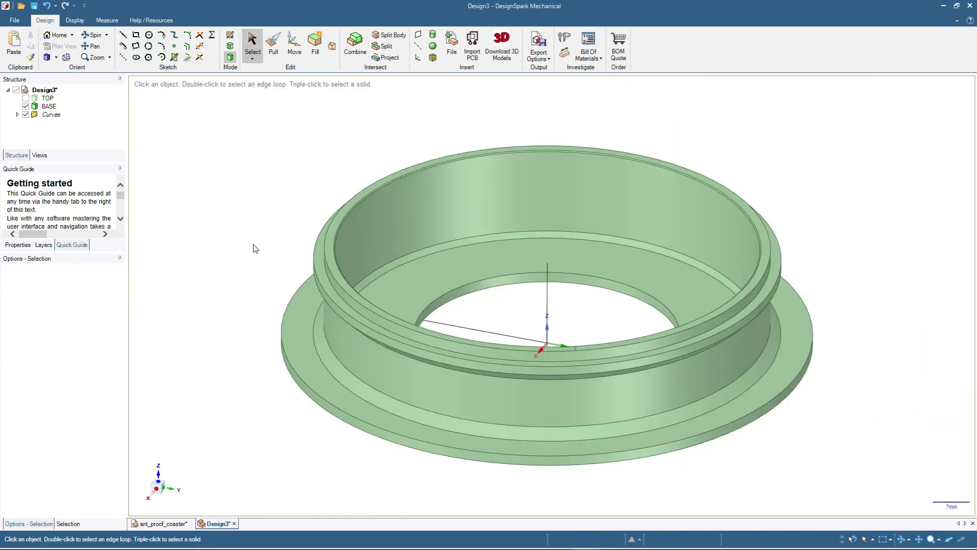
Hide the Curves and TOP body, reset to Home view, and section BASE on the Z axis
mouse_move(278, 203)
middle_down()
mouse_move(301, 159)
mouse_move(277, 215)
middle_up()
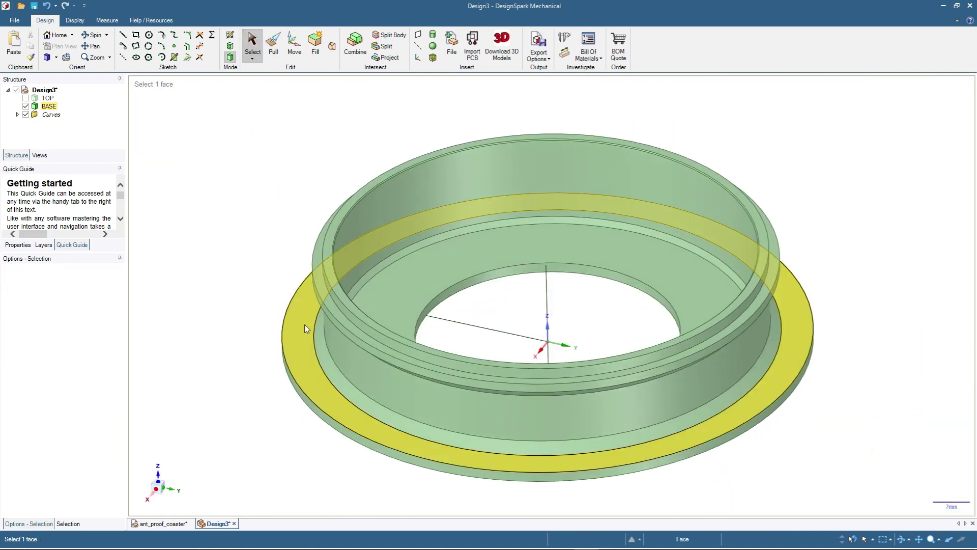
key(ctrl+z)
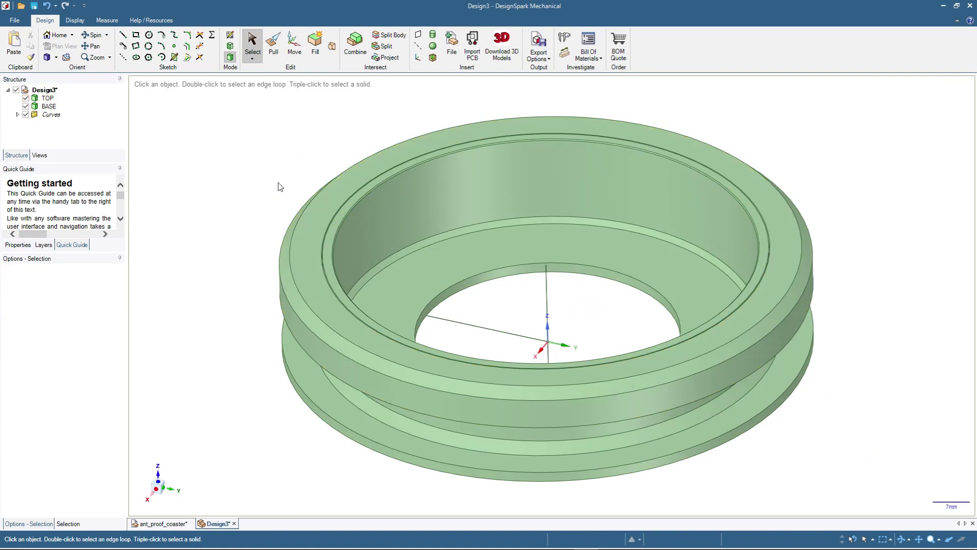
click(26, 114)
key(h)
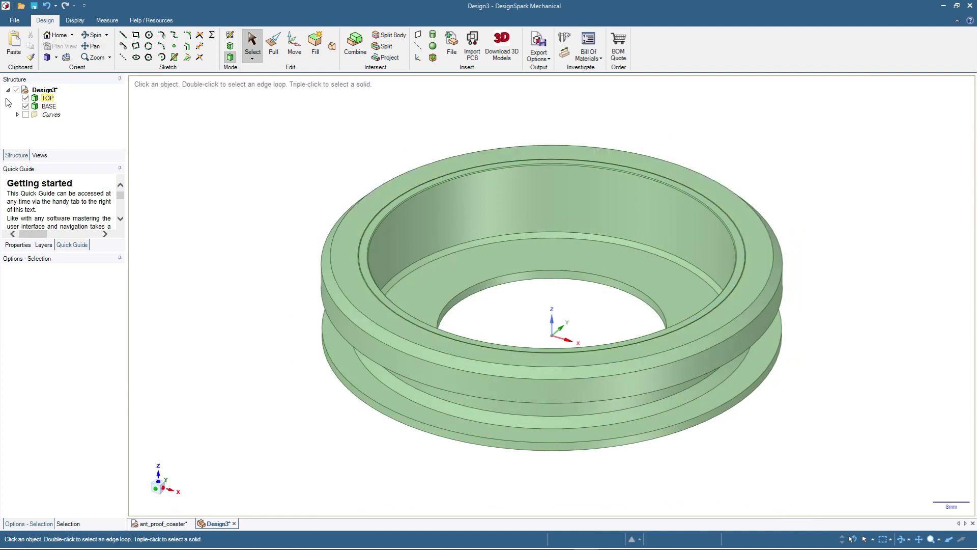
click(25, 98)
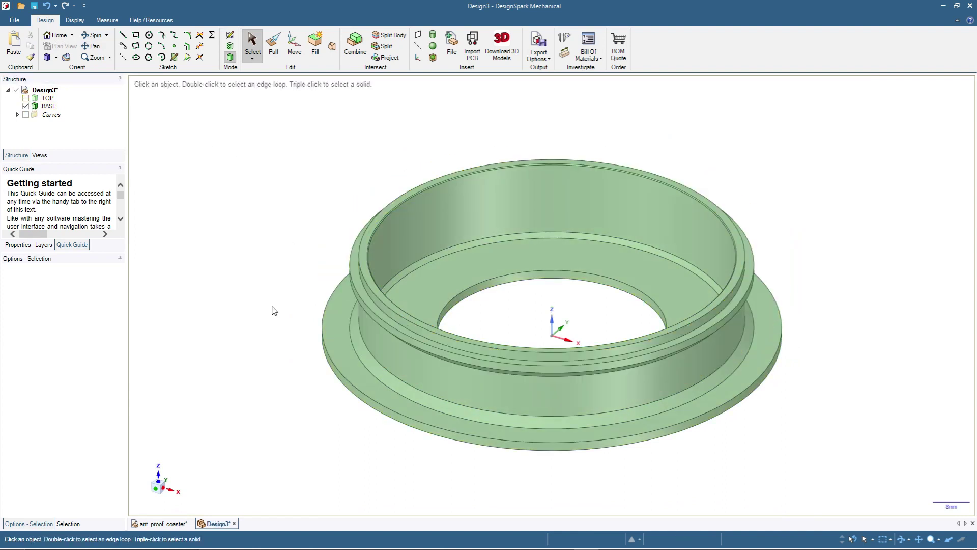
click(554, 328)
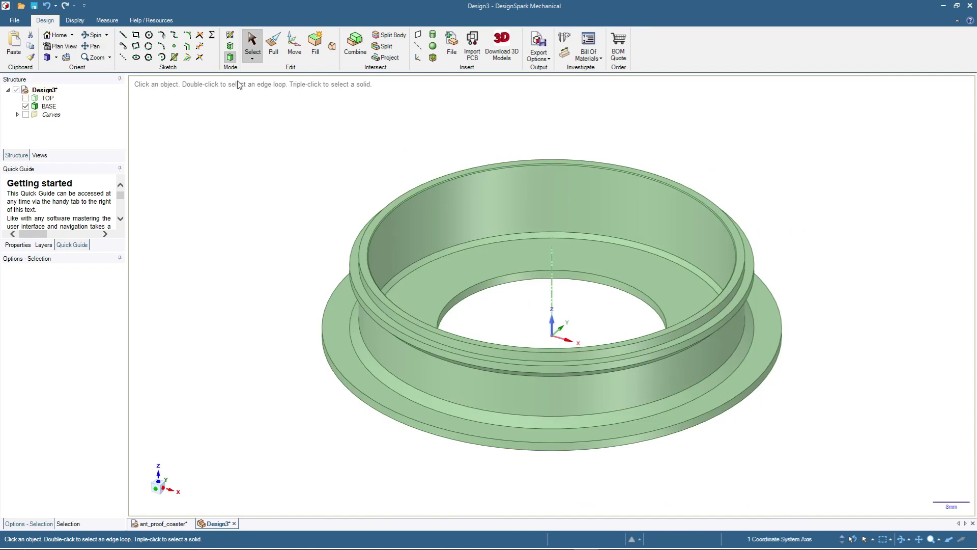
click(230, 49)
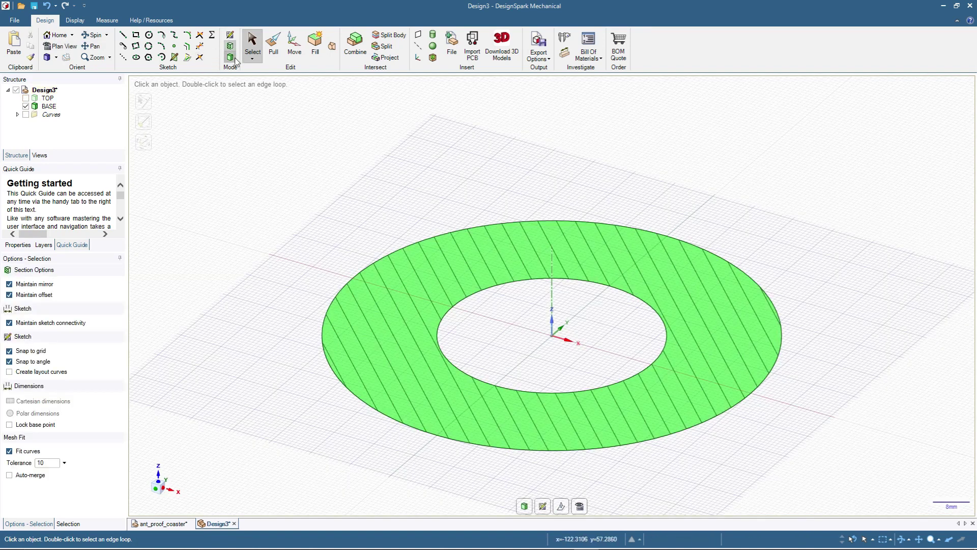
Inspect BASE, then TOP alone, in side-on cross-section views
click(230, 57)
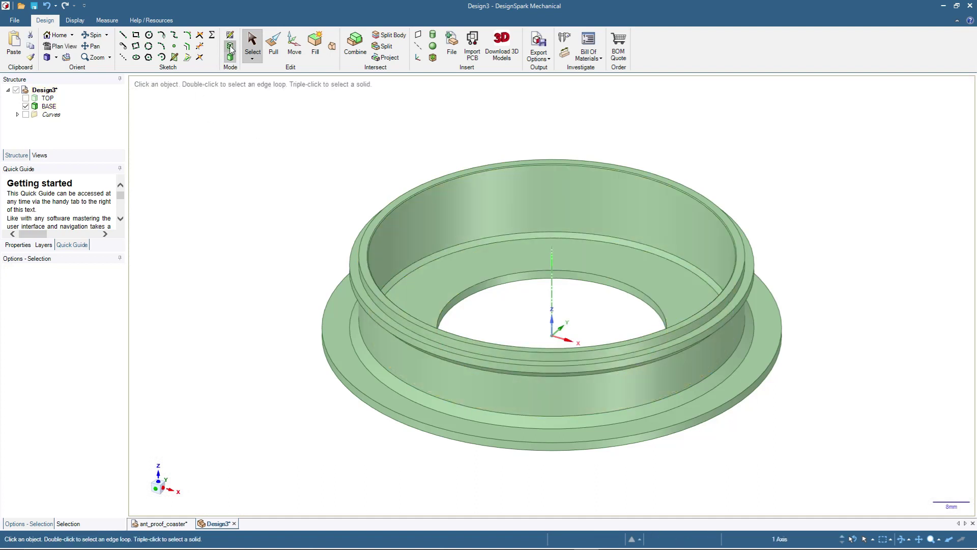
click(230, 46)
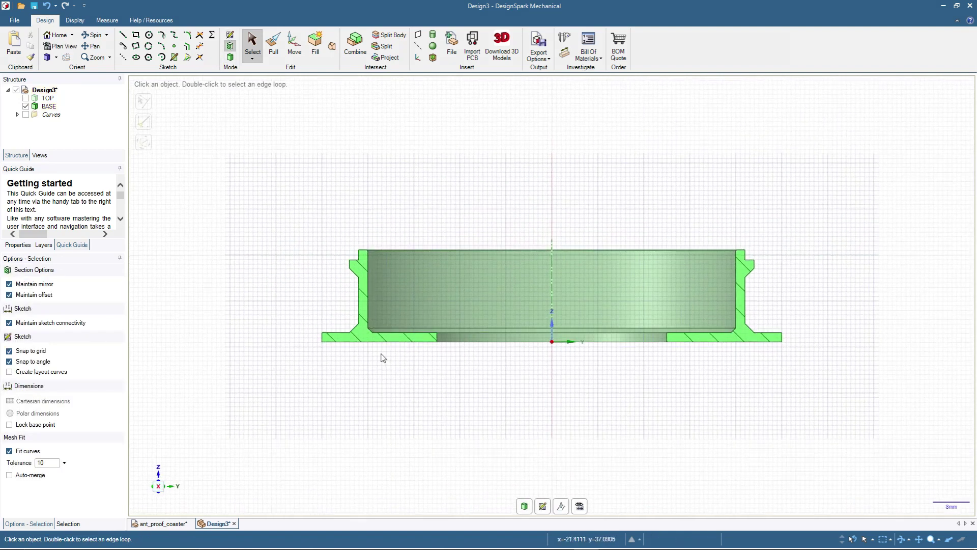
scroll(273, 281, up, 4)
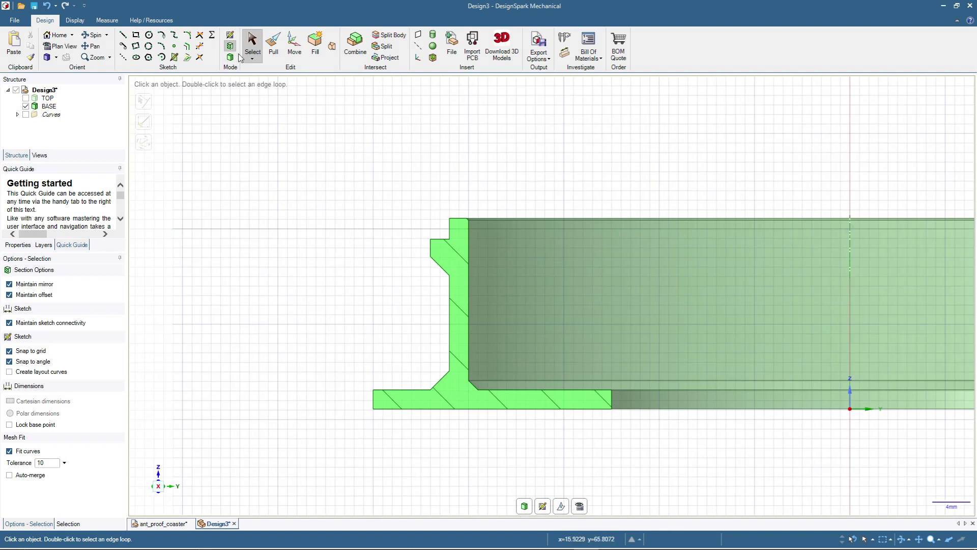
click(25, 98)
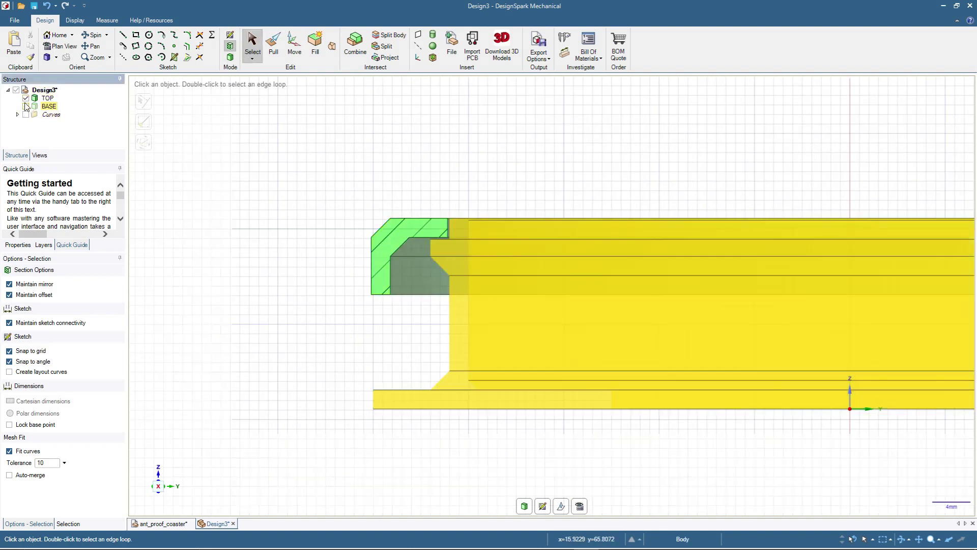
click(26, 106)
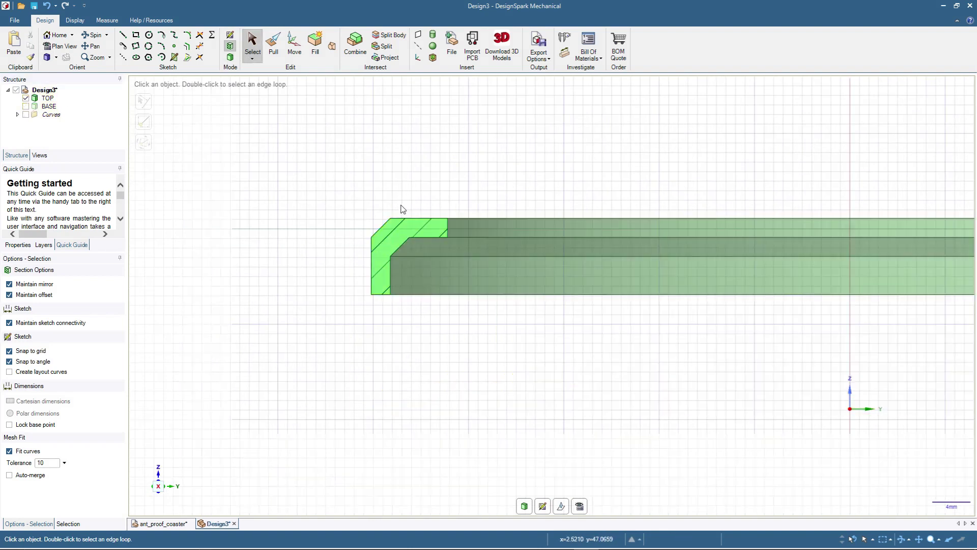
scroll(271, 255, down, 5)
scroll(271, 255, up, 3)
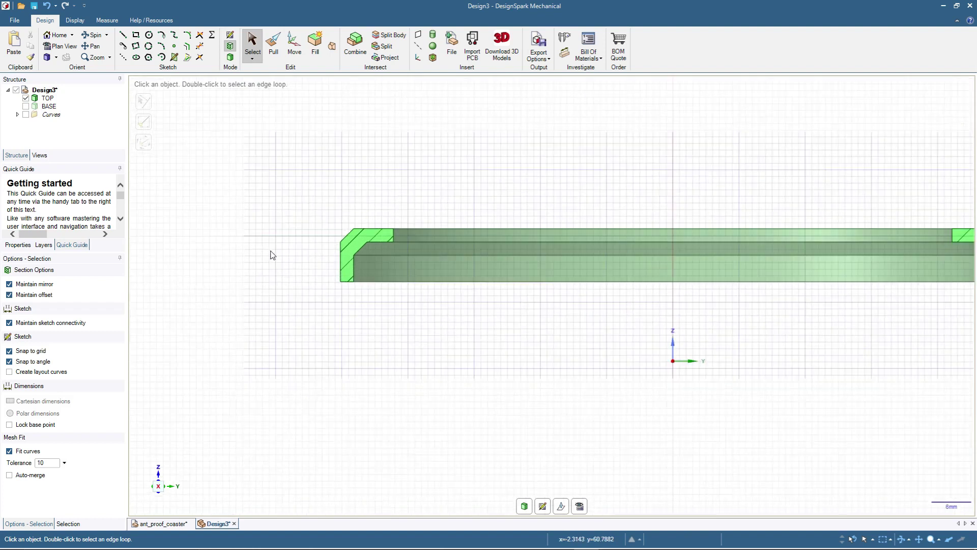
middle_drag(290, 228, 338, 275)
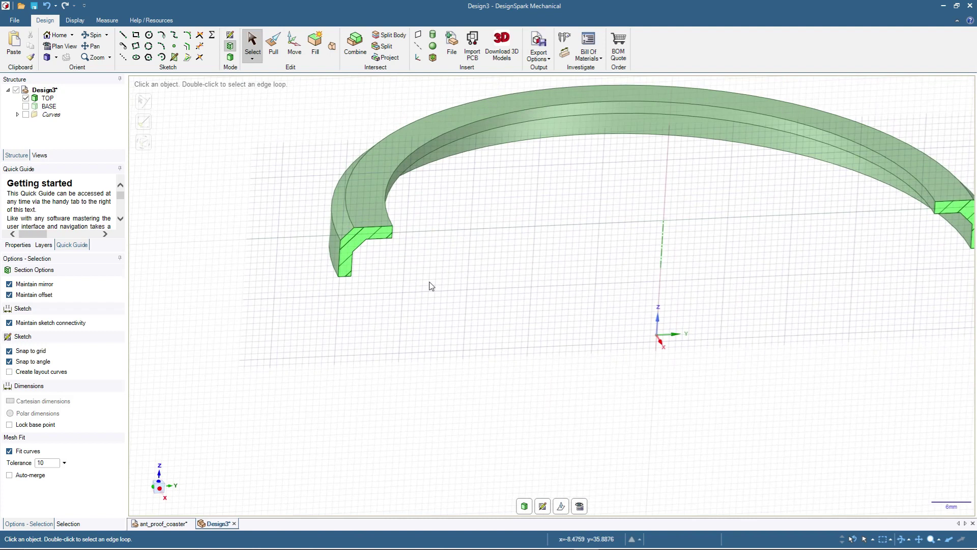
middle_drag(430, 286, 338, 263)
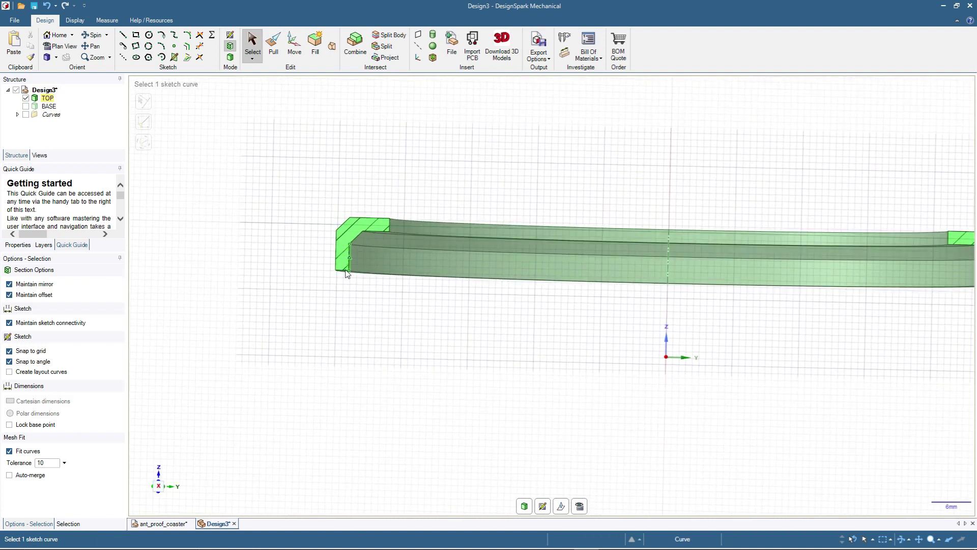
Export the TOP and BASE bodies as two separate STL files
click(25, 106)
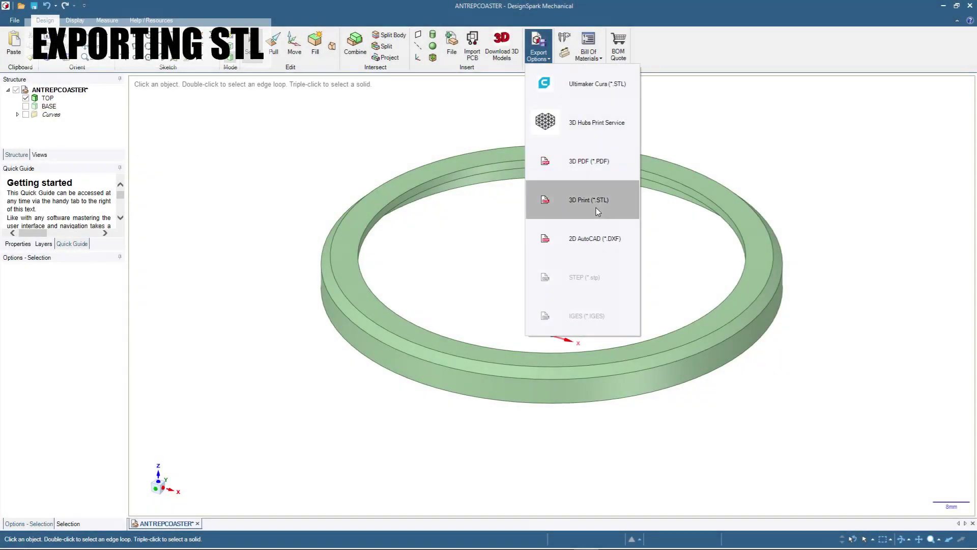
click(596, 204)
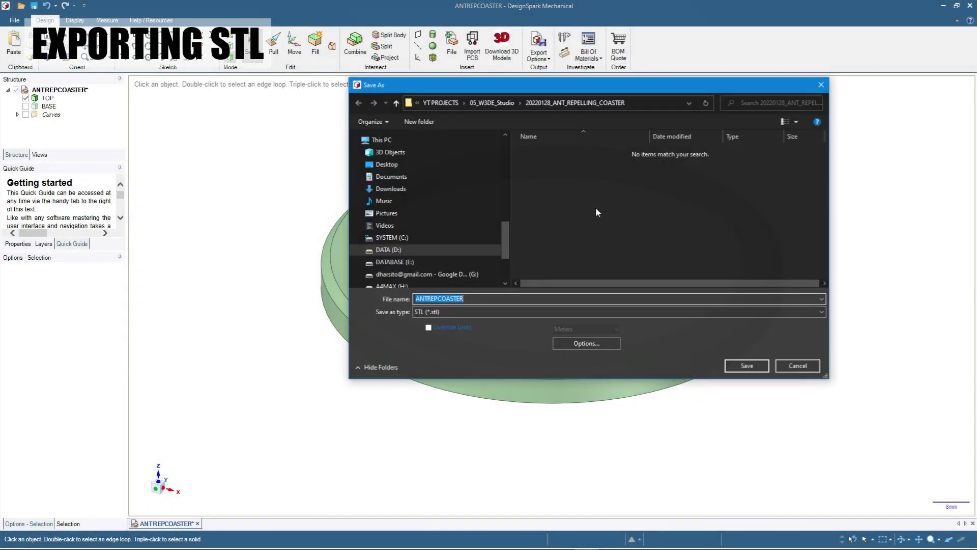
key(Return)
click(26, 98)
click(25, 106)
click(538, 46)
click(589, 203)
key(Return)
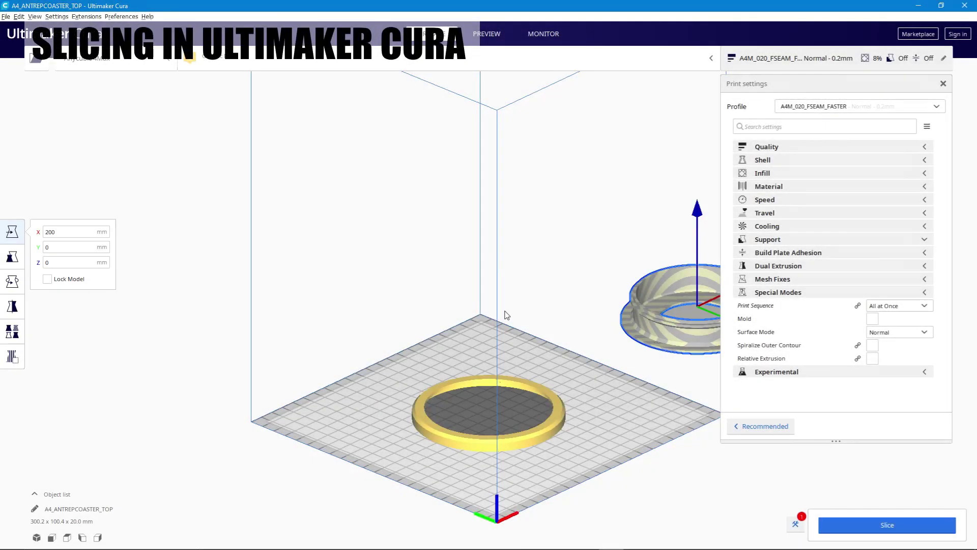
Move the TOP ring and base ring side by side on the Cura build plate
click(67, 538)
click(943, 83)
drag(916, 280, 682, 285)
drag(568, 389, 559, 327)
click(423, 281)
drag(489, 390, 426, 458)
click(558, 184)
drag(666, 219, 658, 239)
Rotate the lower-left ring, slice both parts, and save to the removable drive
click(497, 423)
right_drag(497, 423, 421, 331)
click(421, 331)
key(r)
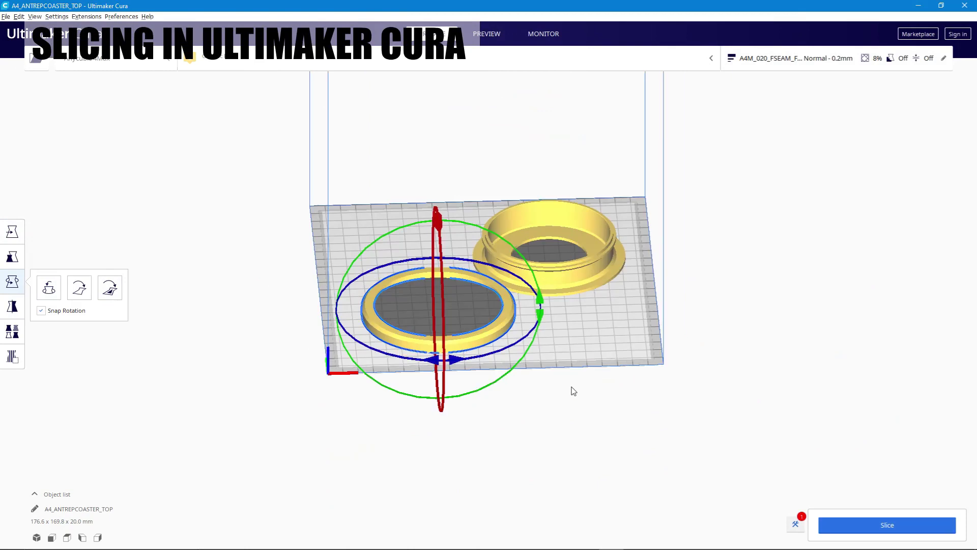
click(392, 397)
right_drag(392, 397, 236, 338)
key(ctrl+p)
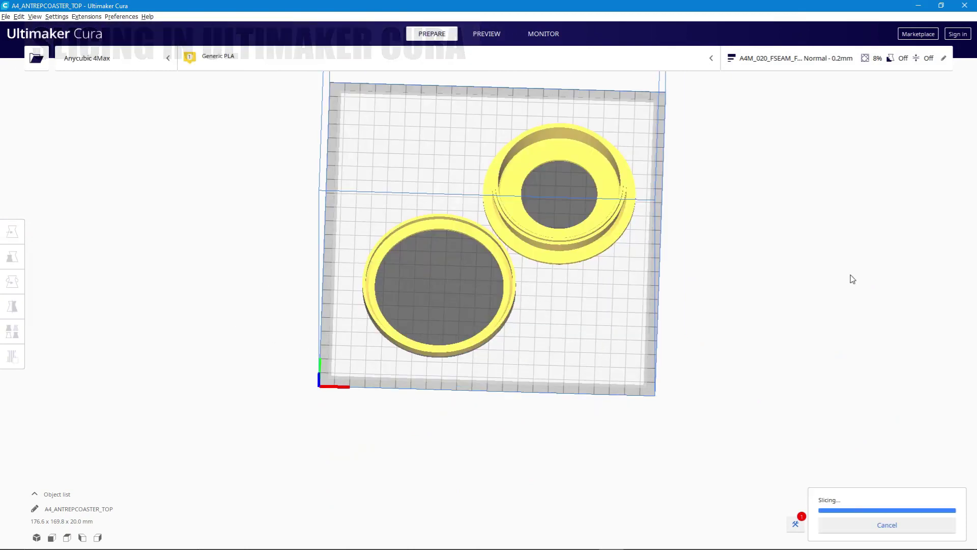
click(897, 525)
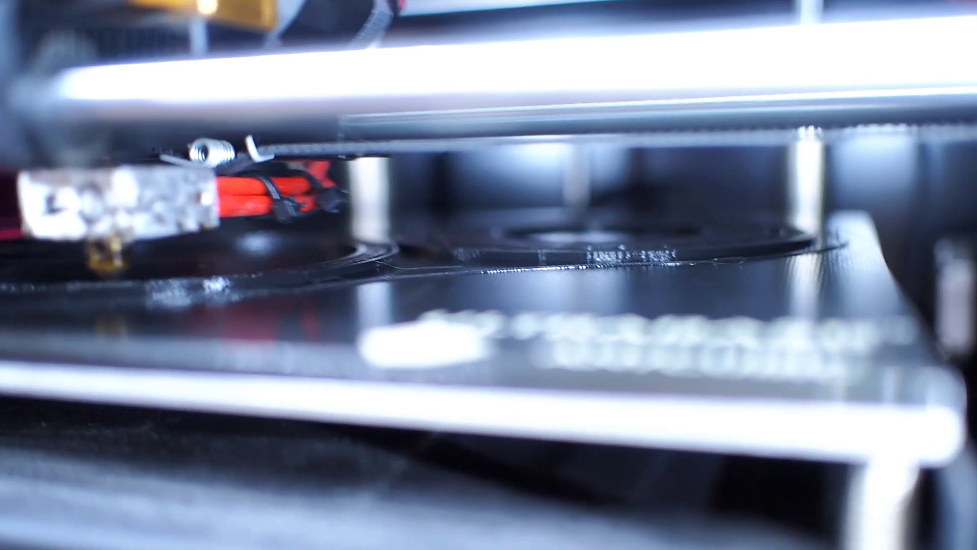